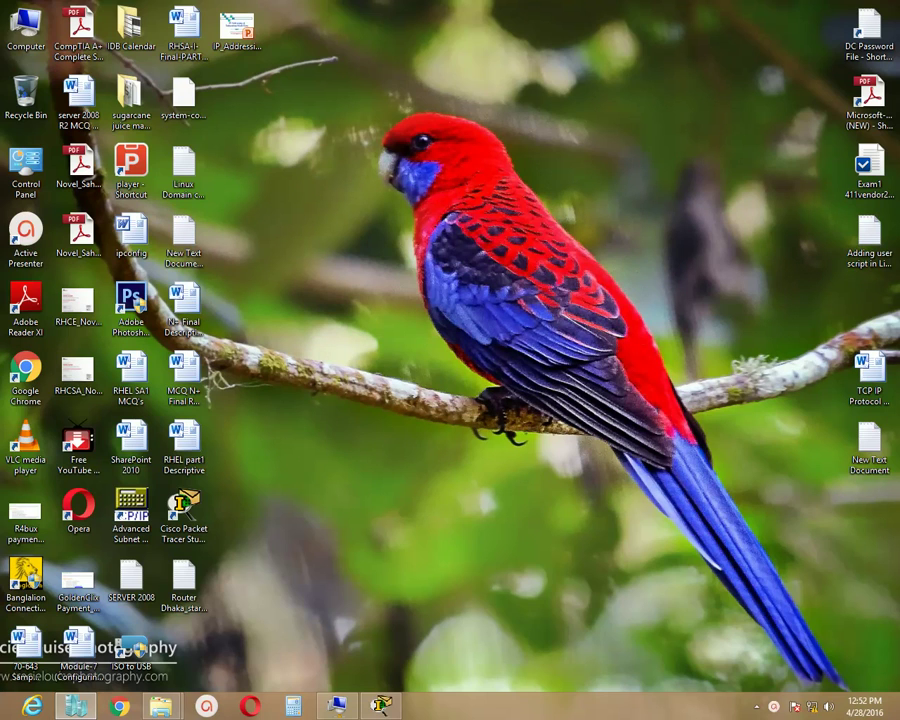
Switch to the running Cisco Packet Tracer window and deselect the title note in the logical workspace
left_click(204, 518)
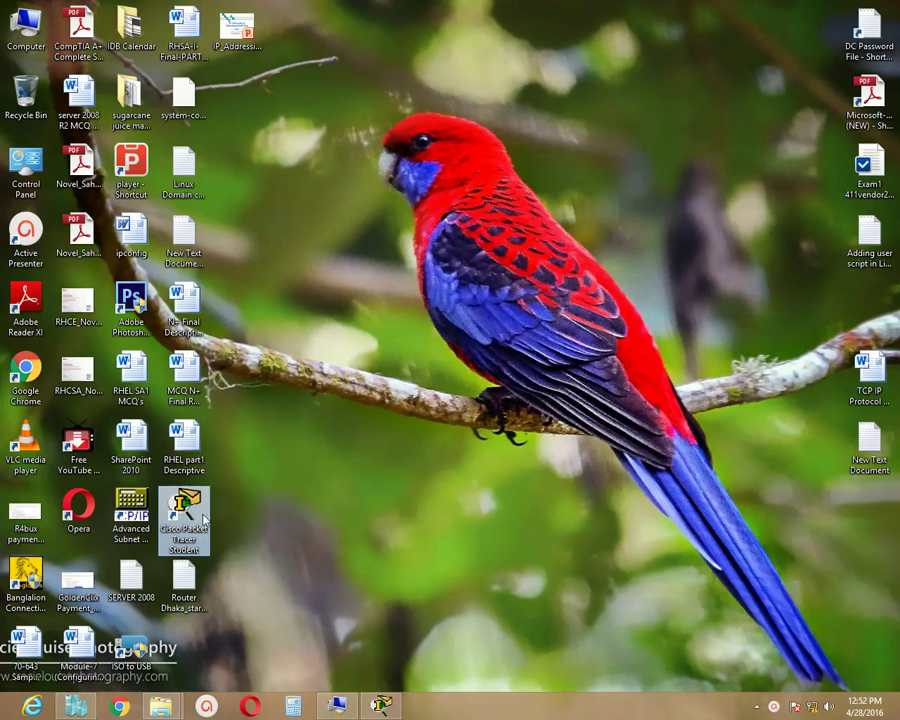
left_click(384, 496)
left_click(388, 707)
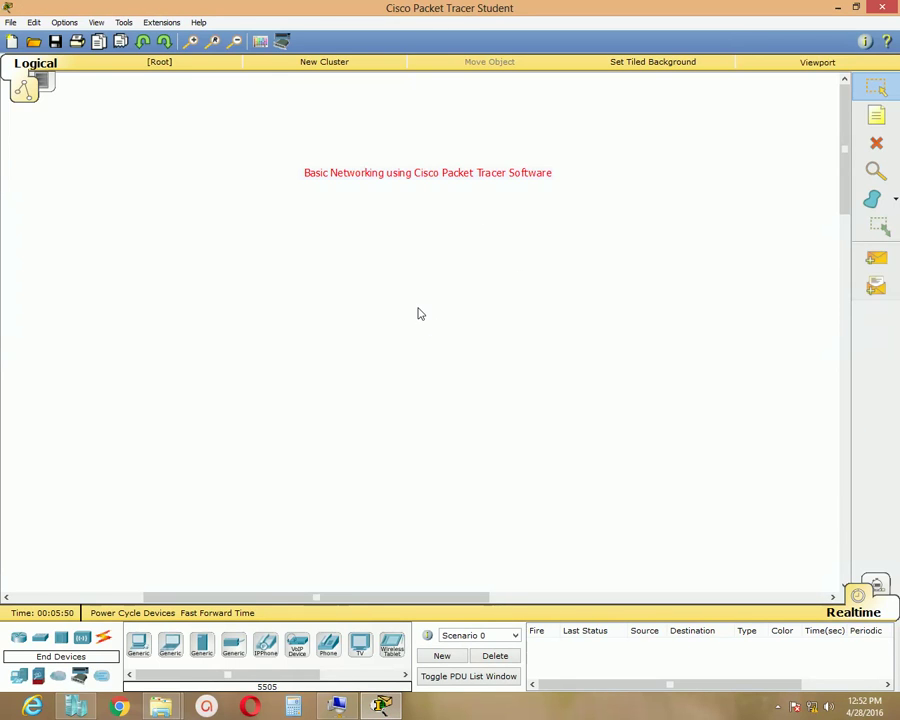
left_click(370, 259)
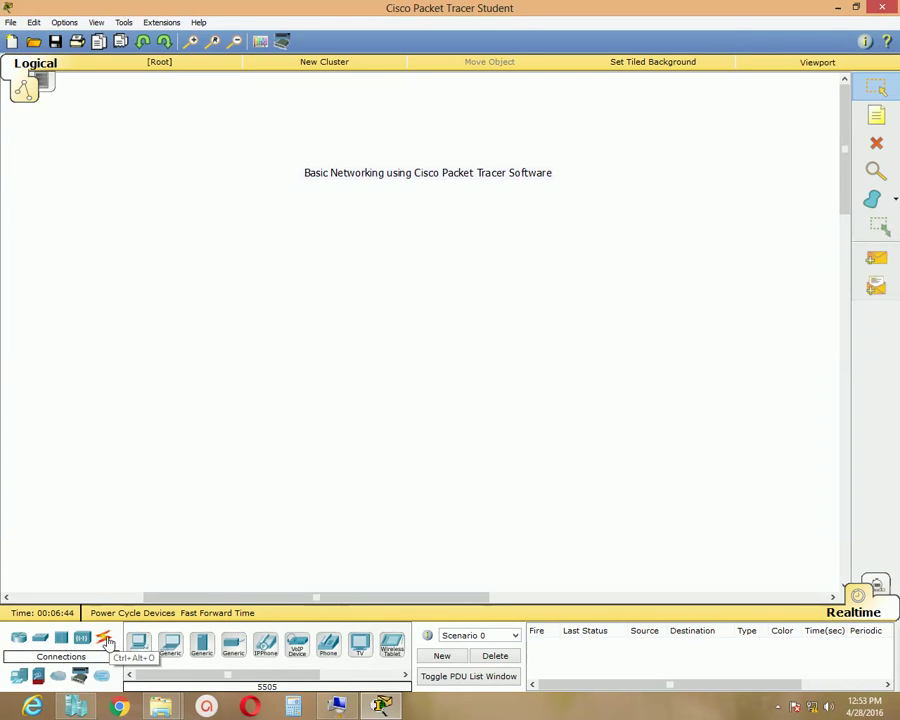
Place a generic Switch-PT in the logical workspace, below and to the left of the title note
left_click(18, 681)
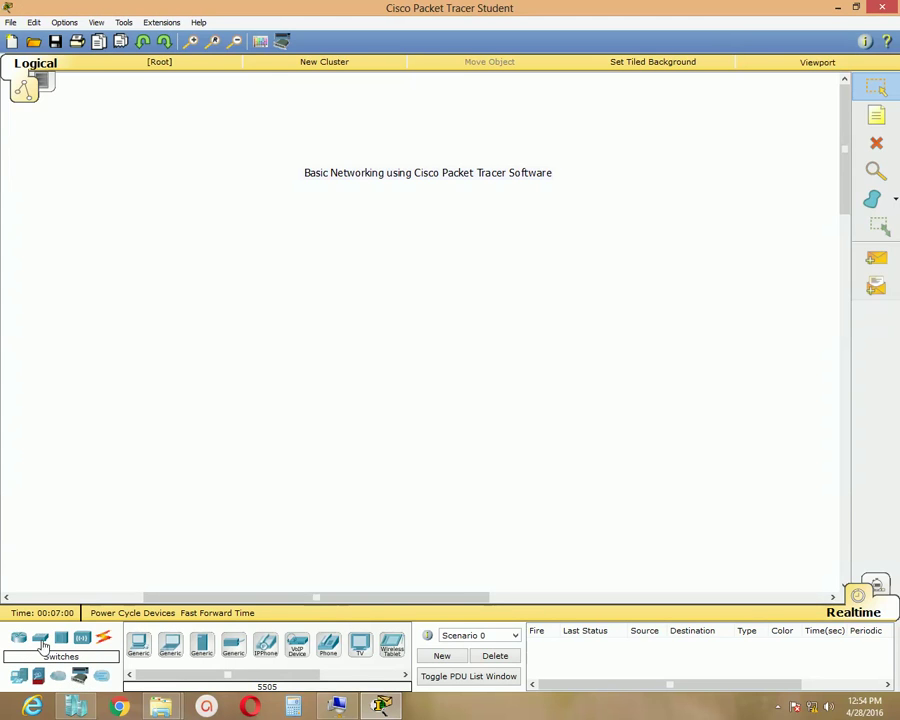
left_click(40, 640)
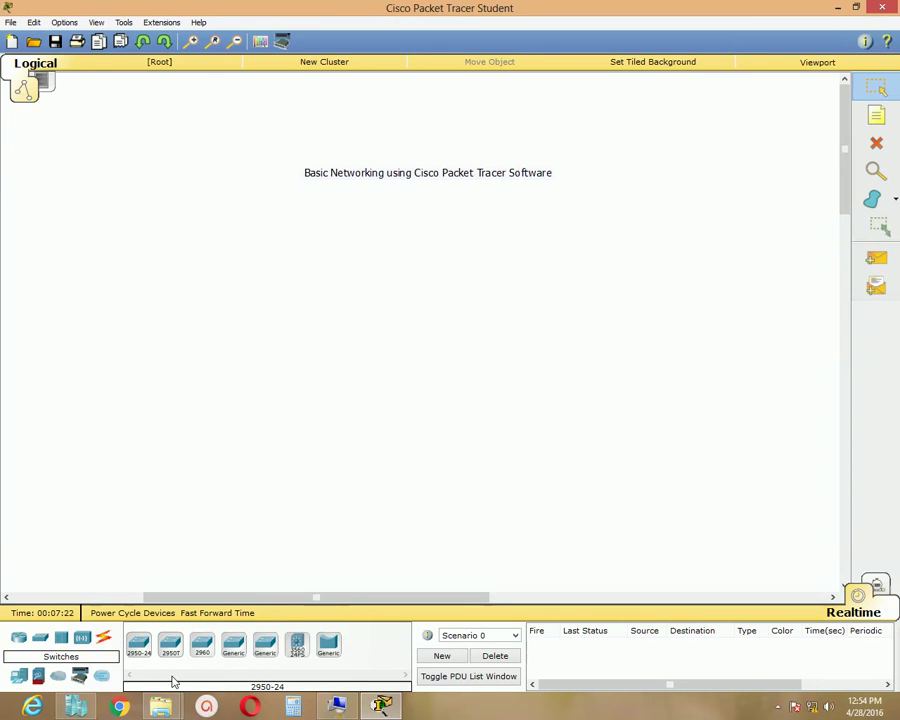
left_click(235, 648)
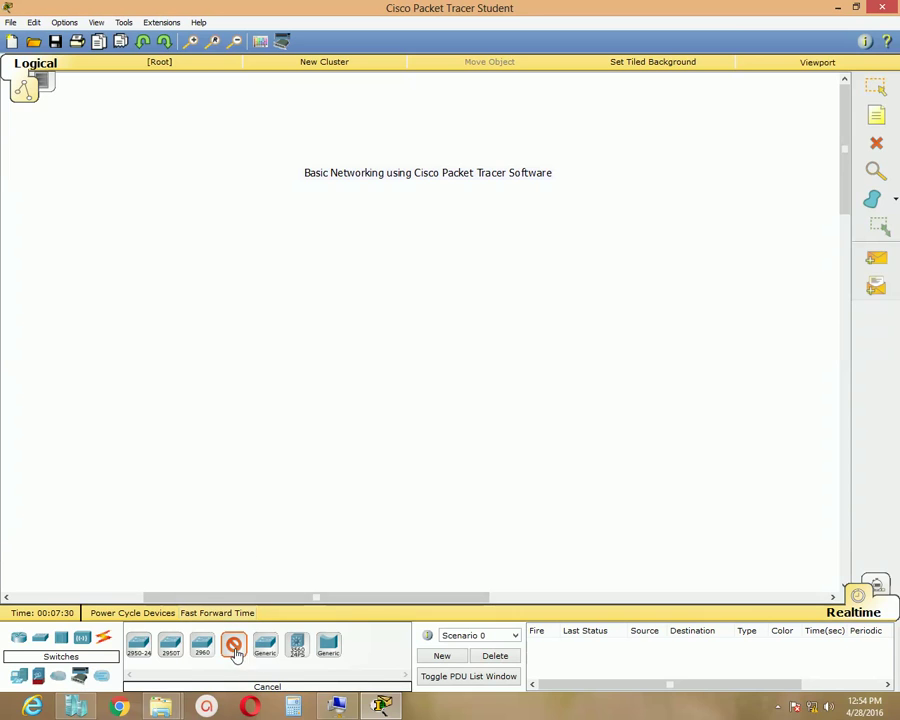
left_click(125, 268)
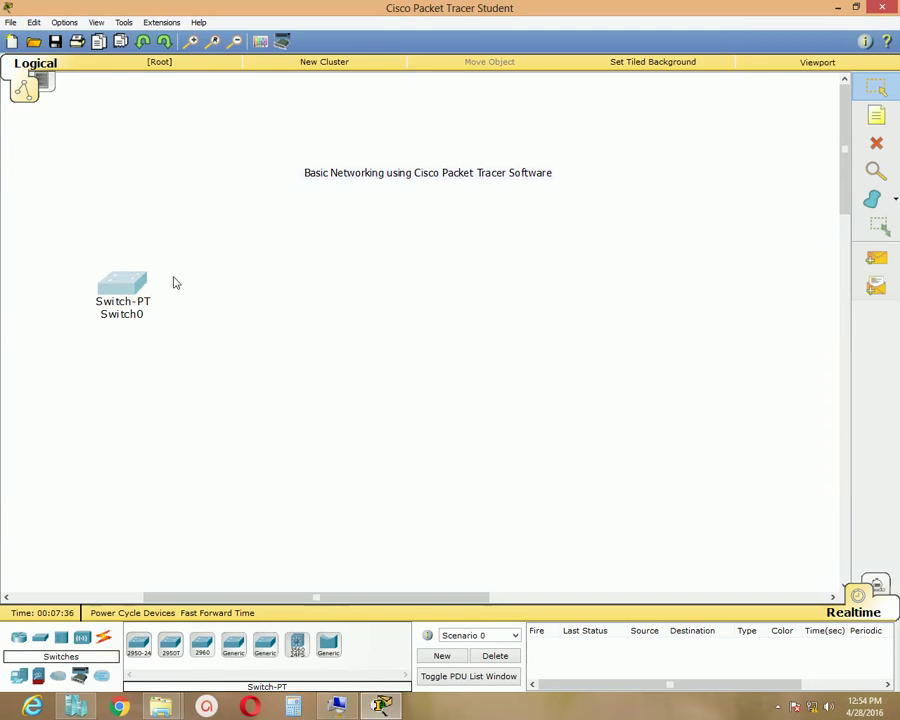
left_click_drag(125, 297, 128, 305)
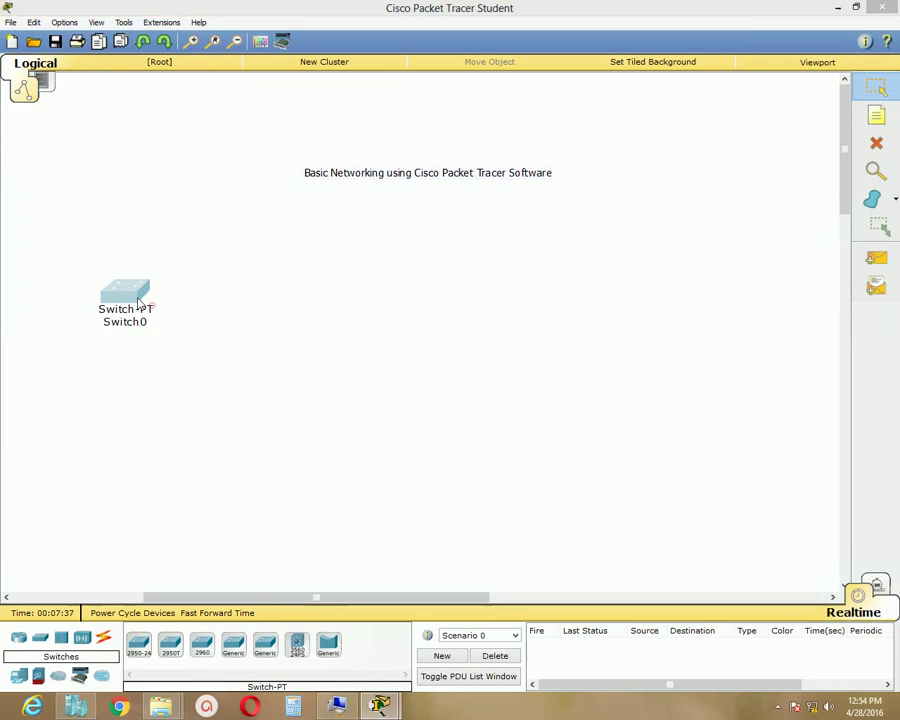
left_click(665, 180)
left_click_drag(124, 294, 156, 297)
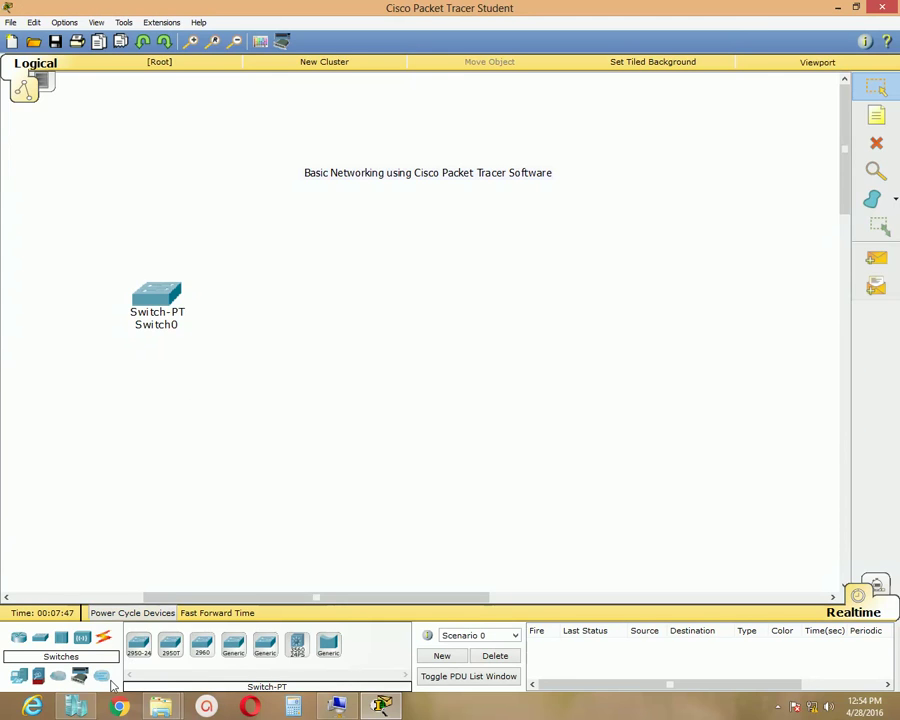
Add a generic PC below and to the left of the switch and a generic laptop below and to its right
left_click(17, 678)
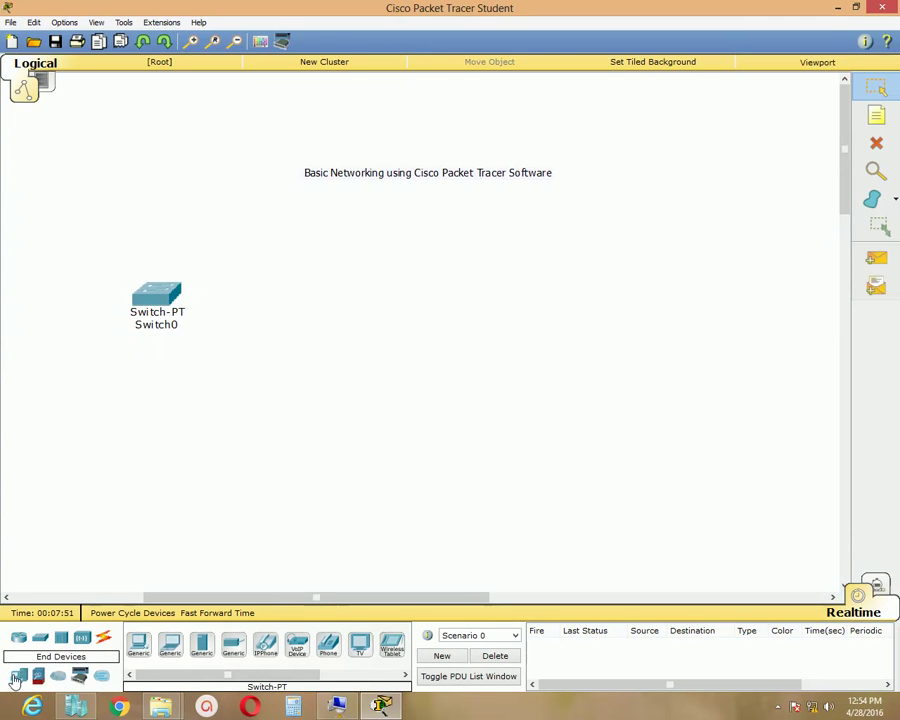
left_click(142, 648)
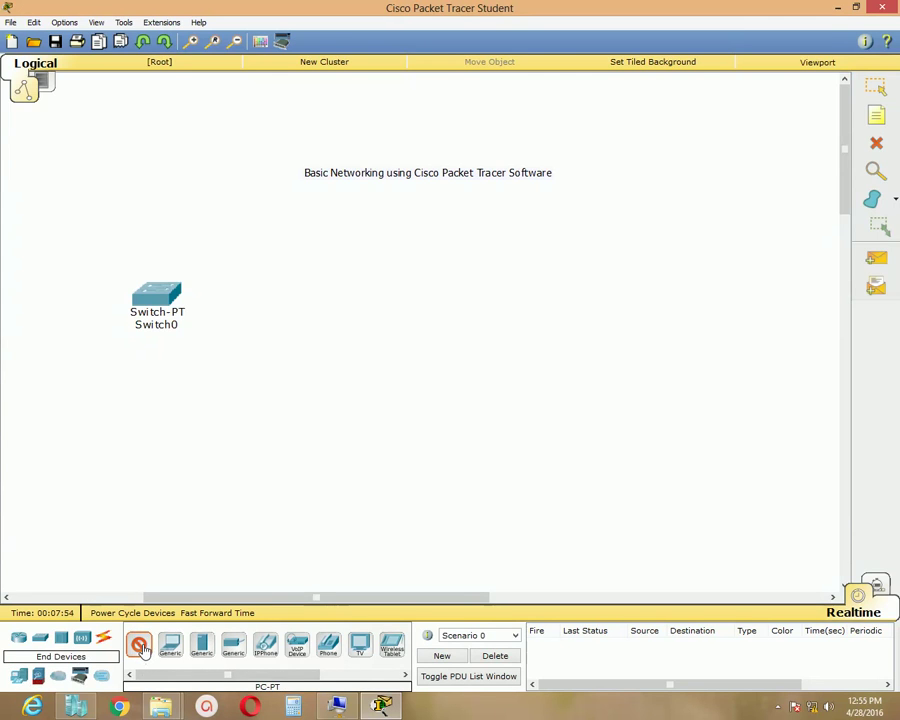
left_click(58, 413)
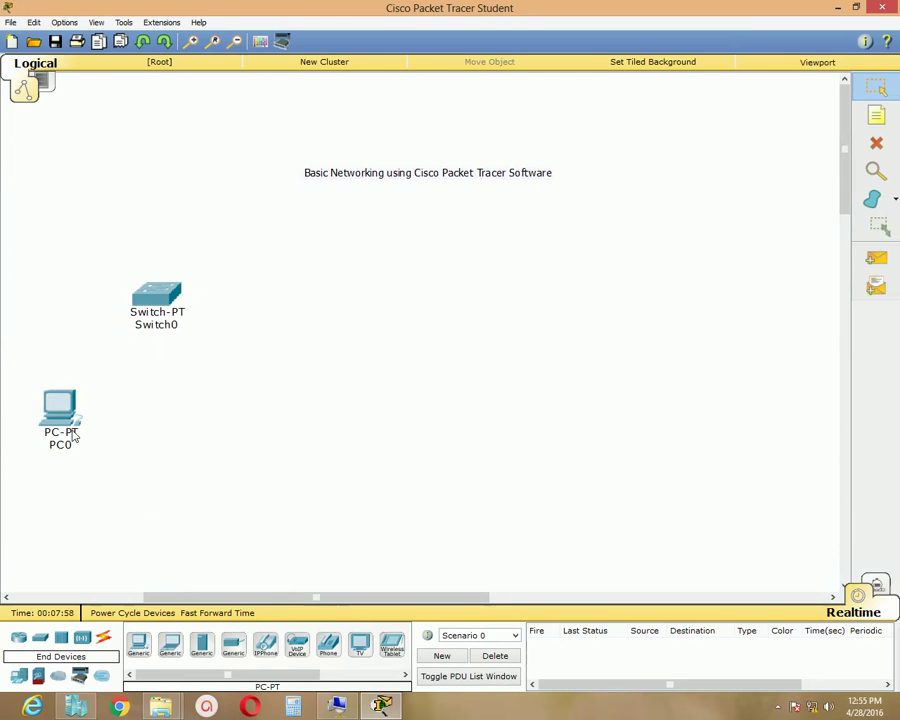
left_click_drag(72, 433, 69, 431)
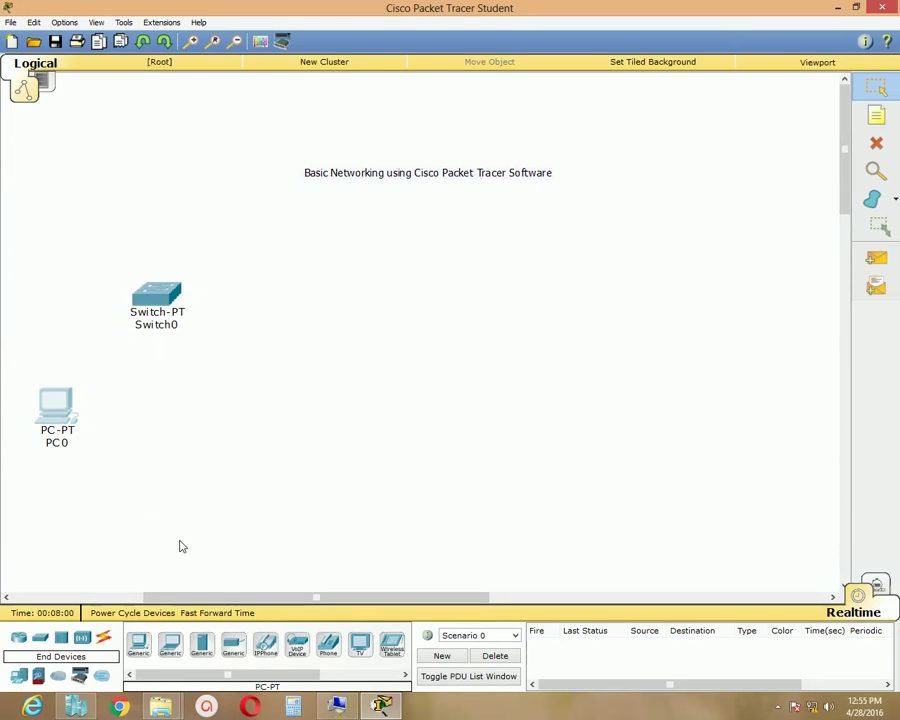
left_click(171, 647)
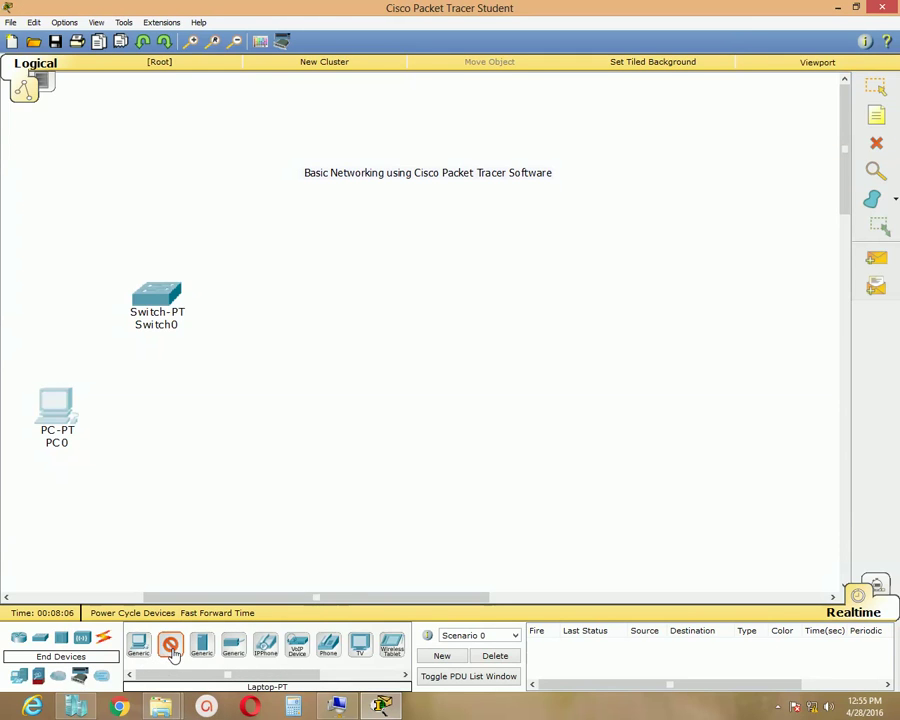
left_click(220, 430)
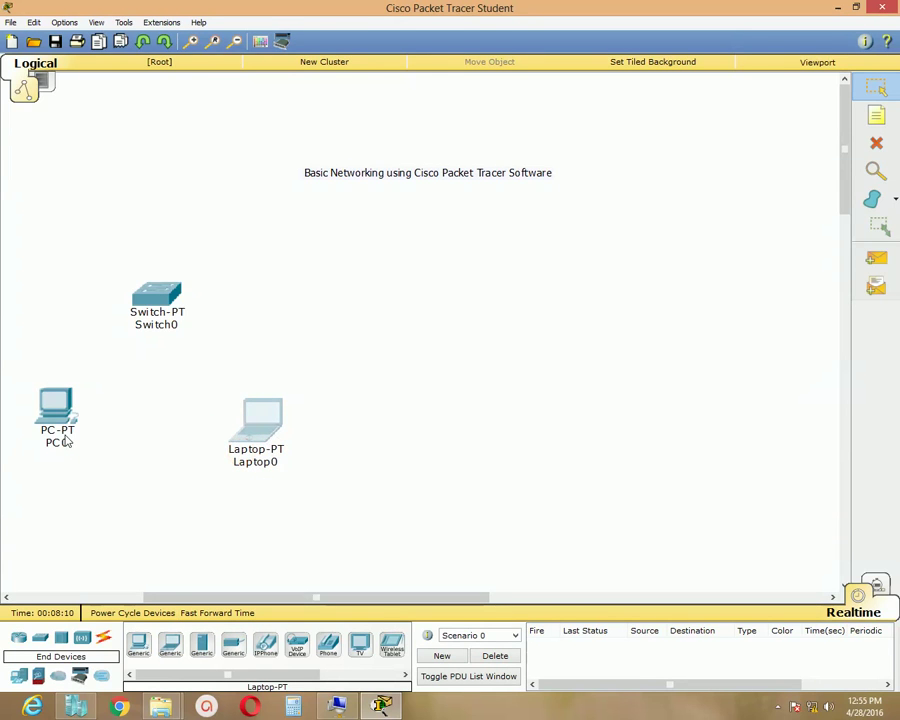
Add a second generic PC below the switch, between the first PC and the laptop
left_click(146, 650)
left_click(124, 455)
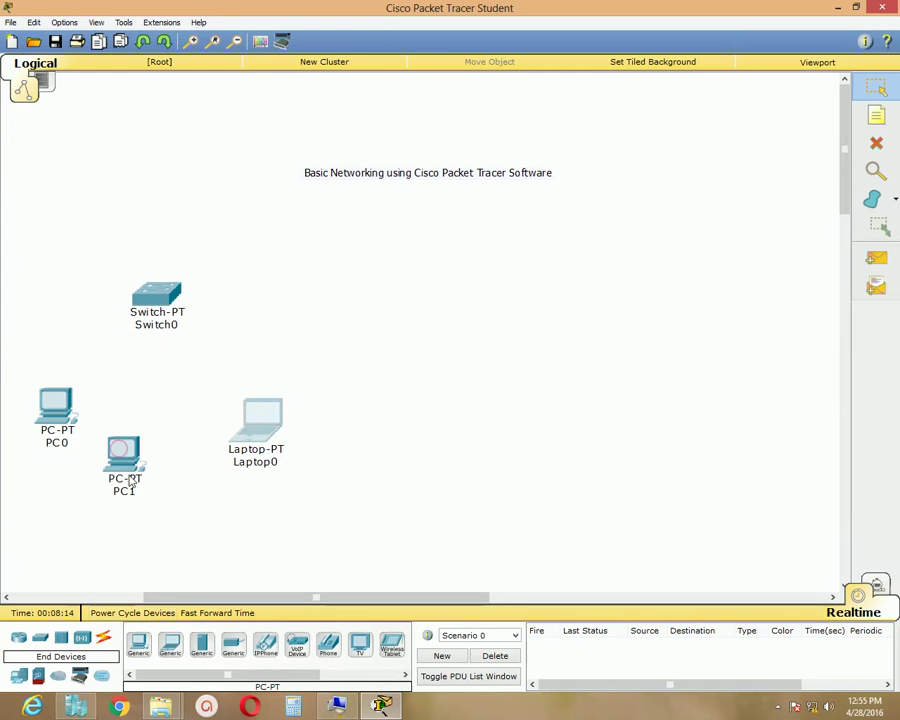
left_click_drag(131, 483, 155, 493)
left_click(206, 506)
Reposition PC0, the laptop and the switch so the end devices are spread out beneath the switch
left_click_drag(49, 408, 64, 466)
left_click_drag(258, 432, 270, 432)
left_click(357, 476)
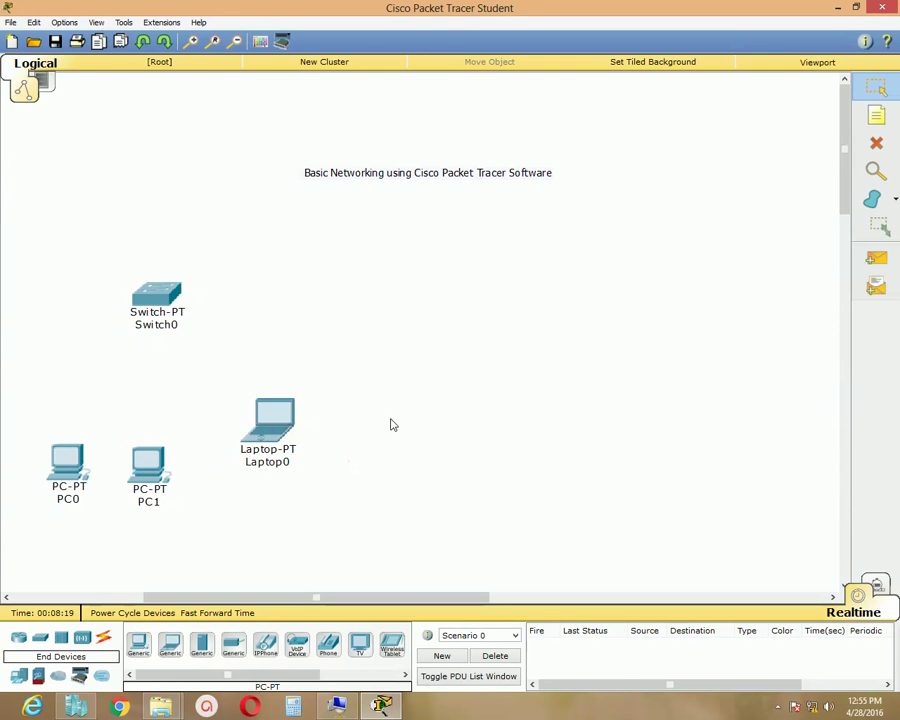
left_click_drag(161, 303, 172, 290)
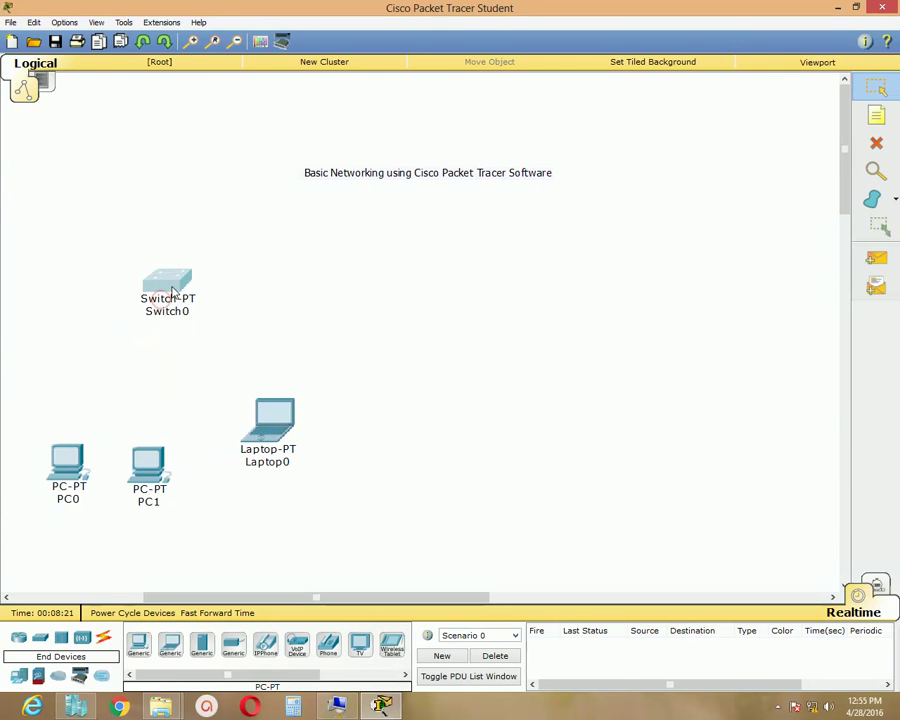
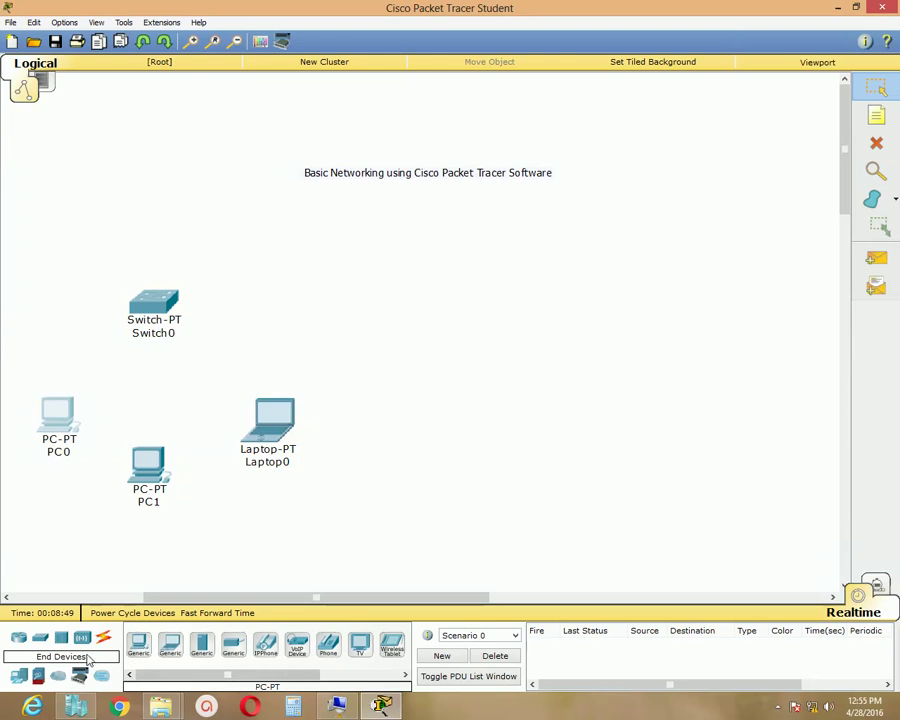
Connect PC0's FastEthernet0 port to Switch0's FastEthernet0/1 port with a copper straight-through cable
left_click(105, 645)
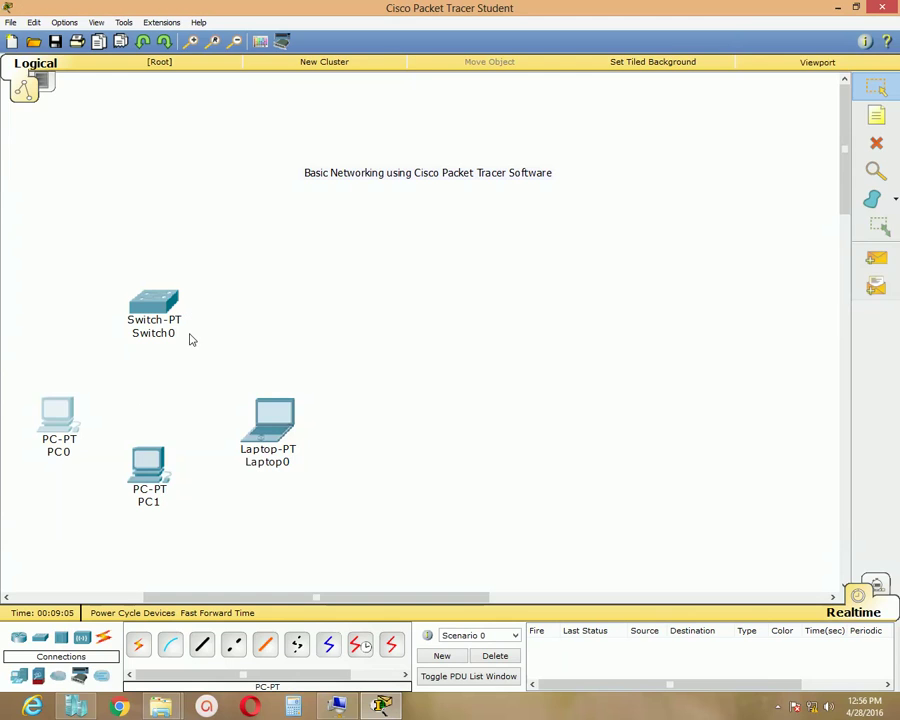
left_click(203, 648)
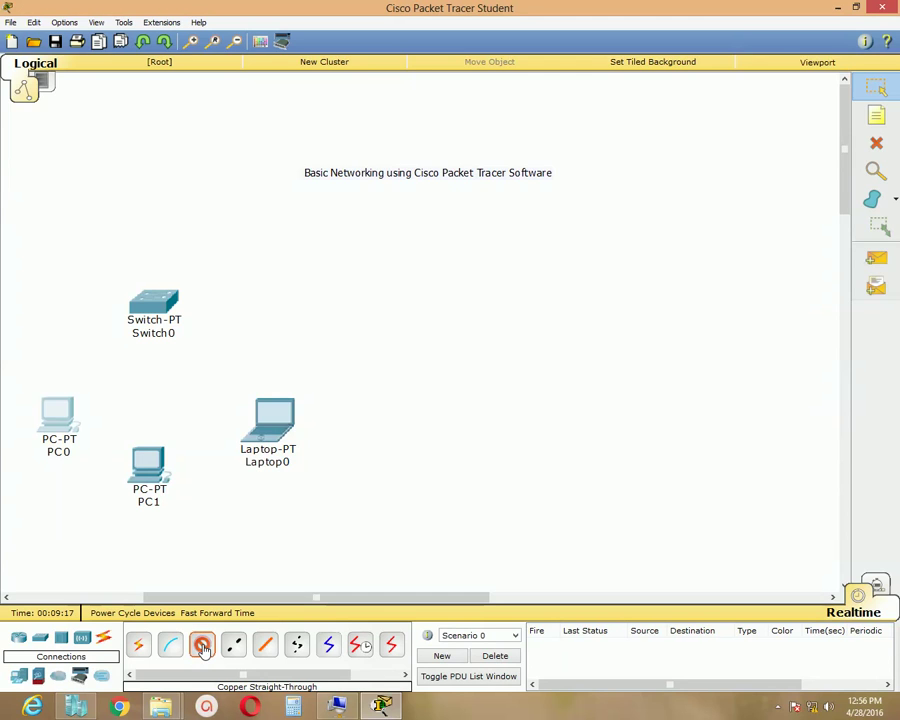
left_click(60, 414)
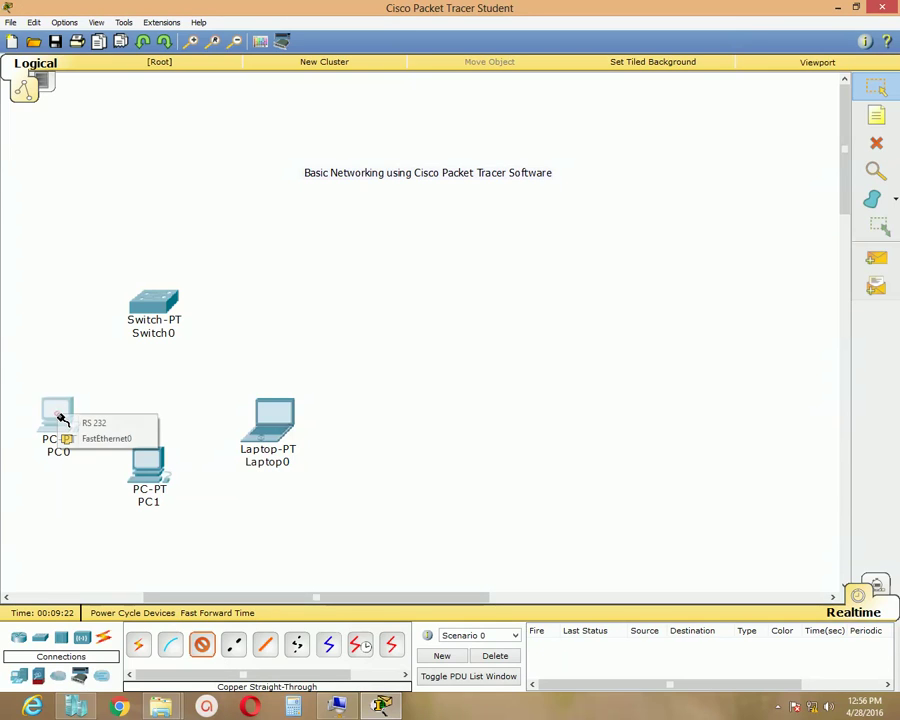
left_click(129, 439)
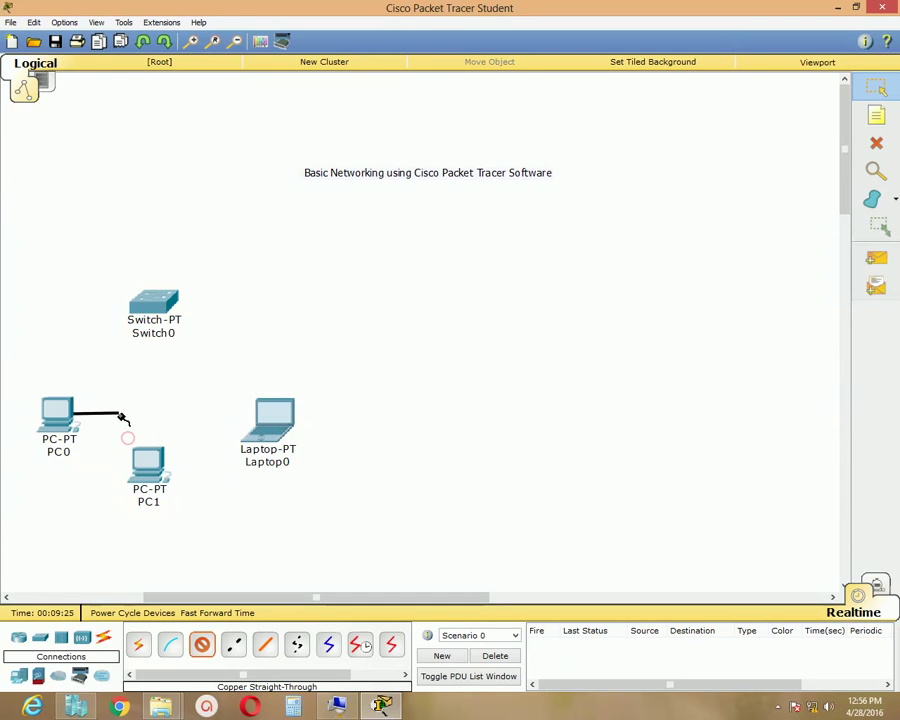
left_click(157, 302)
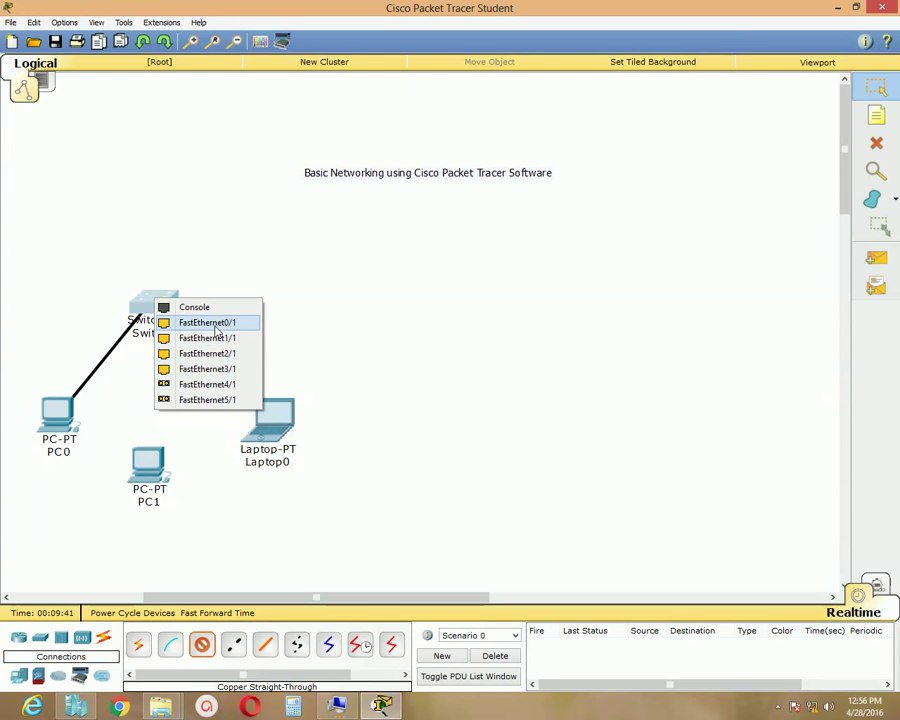
left_click(232, 324)
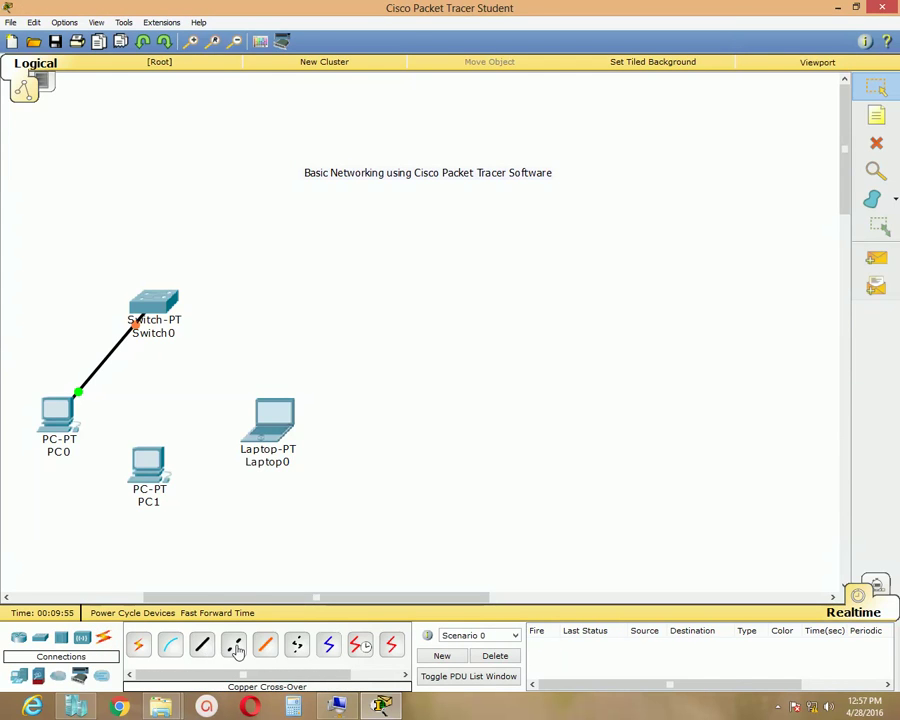
Connect PC1's FastEthernet0 port to Switch0's FastEthernet1/1 port with a copper straight-through cable
left_click(199, 648)
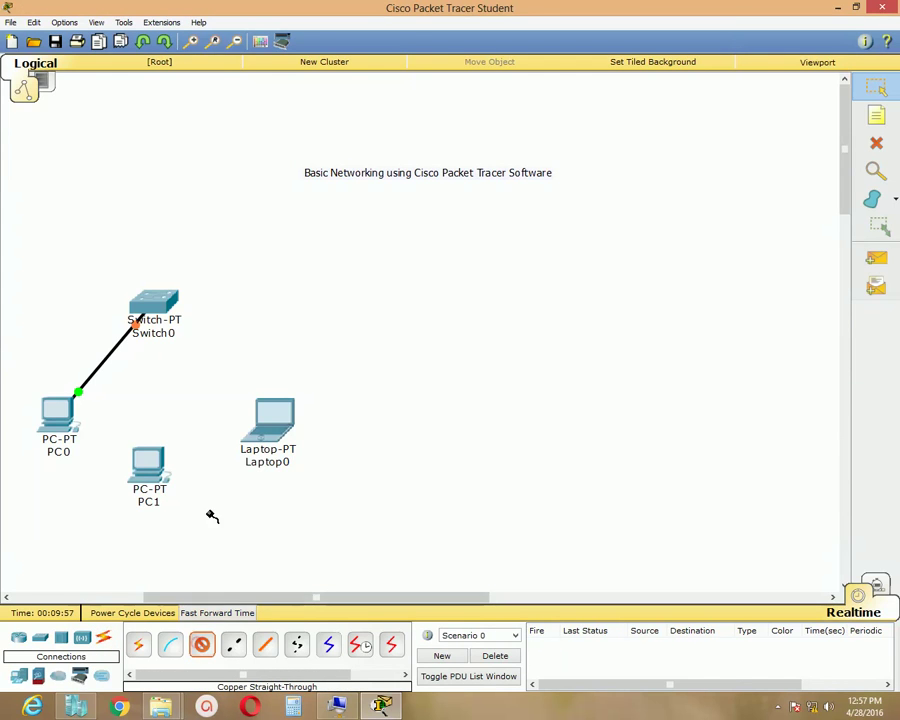
left_click(147, 462)
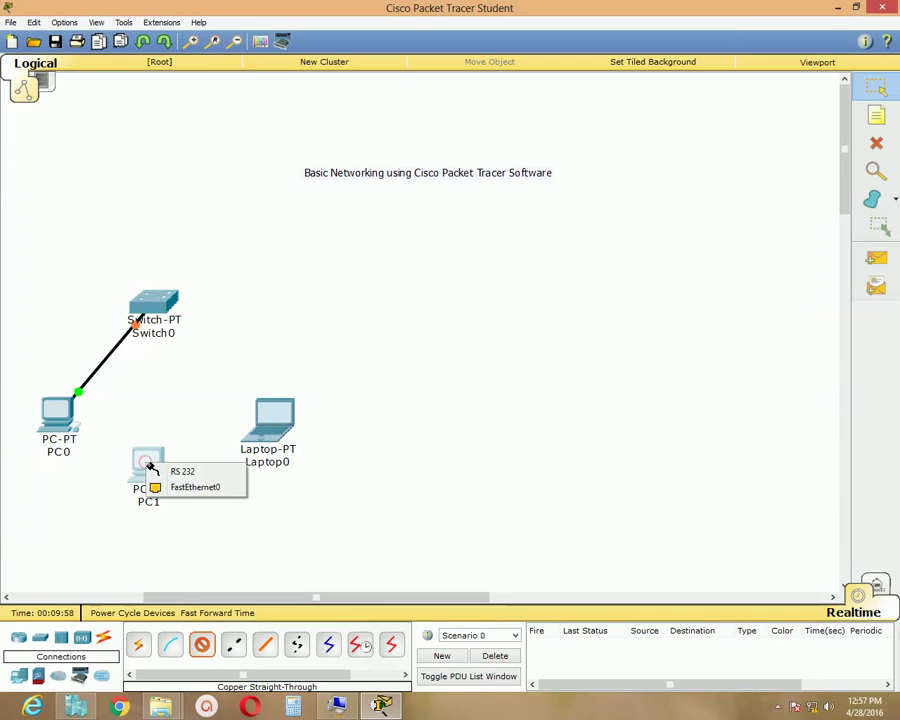
left_click(196, 487)
left_click(157, 308)
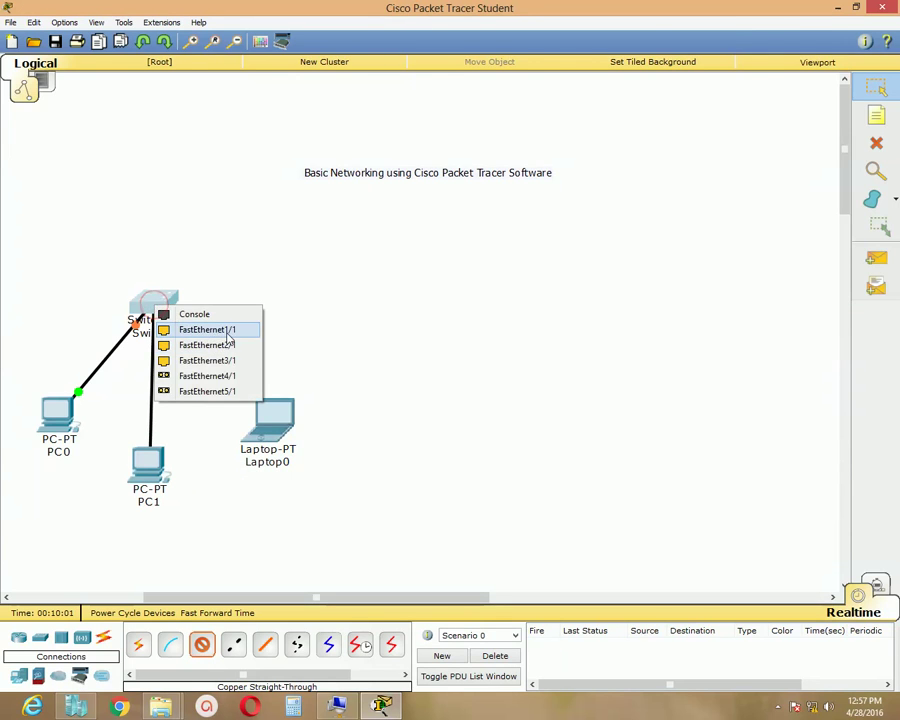
left_click(226, 328)
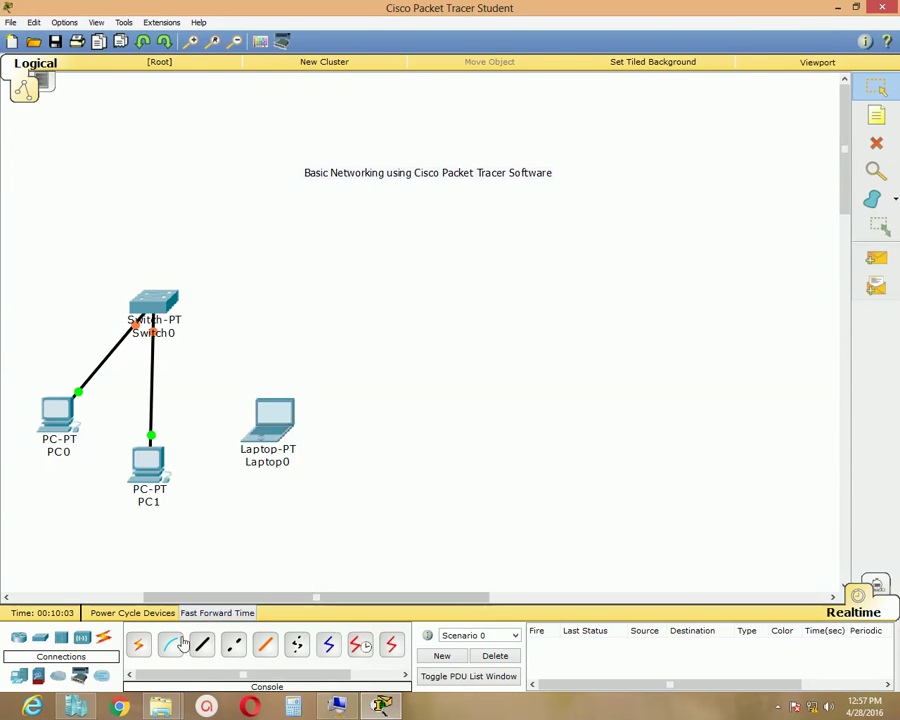
Connect Laptop0's FastEthernet0 port to Switch0's FastEthernet2/1 port with a copper straight-through cable
left_click(236, 648)
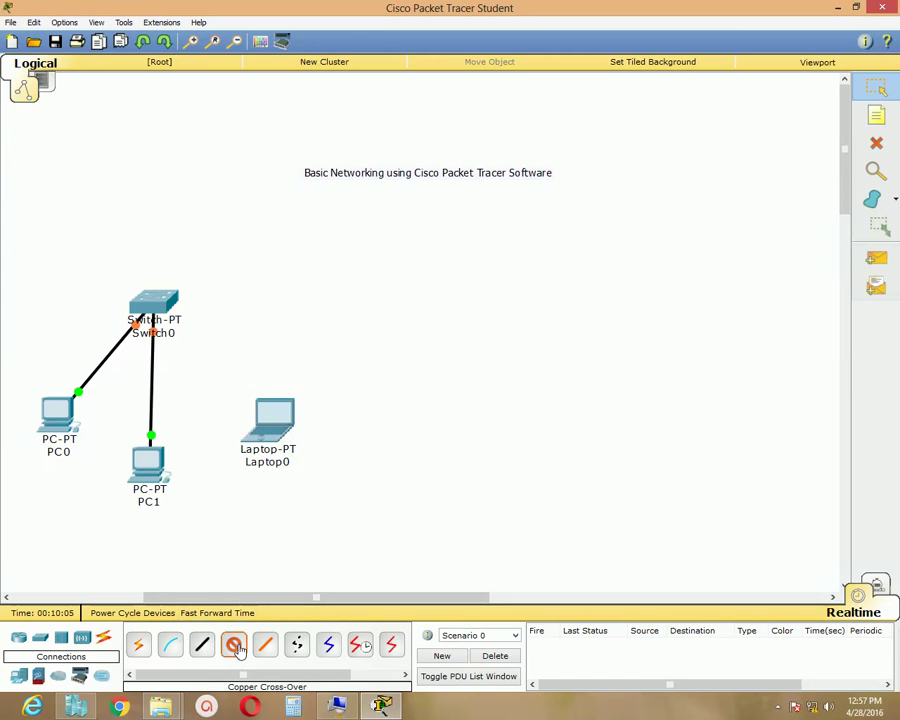
left_click(204, 646)
left_click(275, 411)
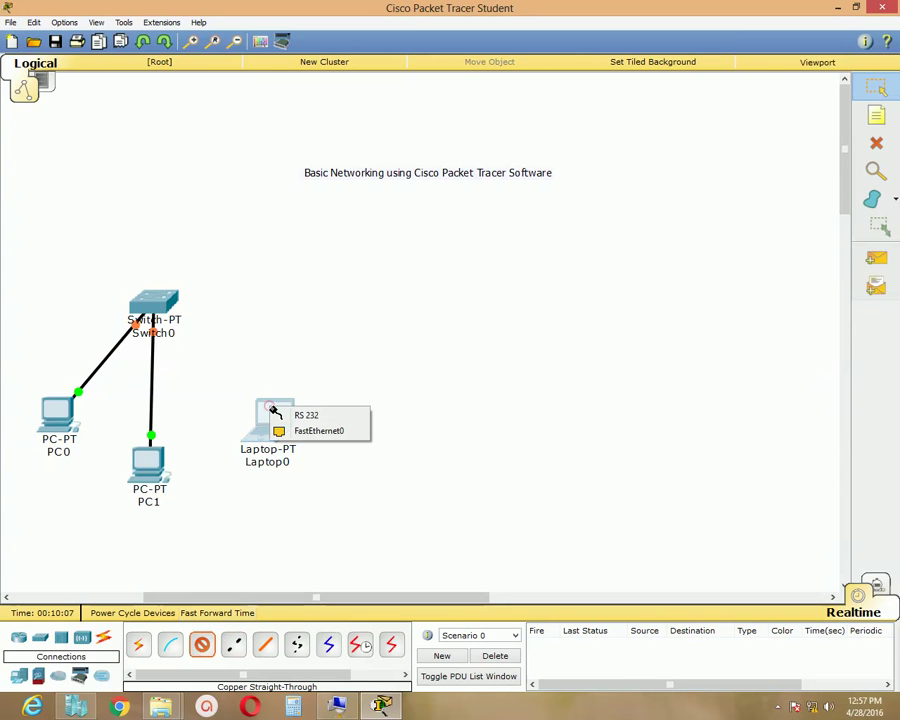
left_click(335, 432)
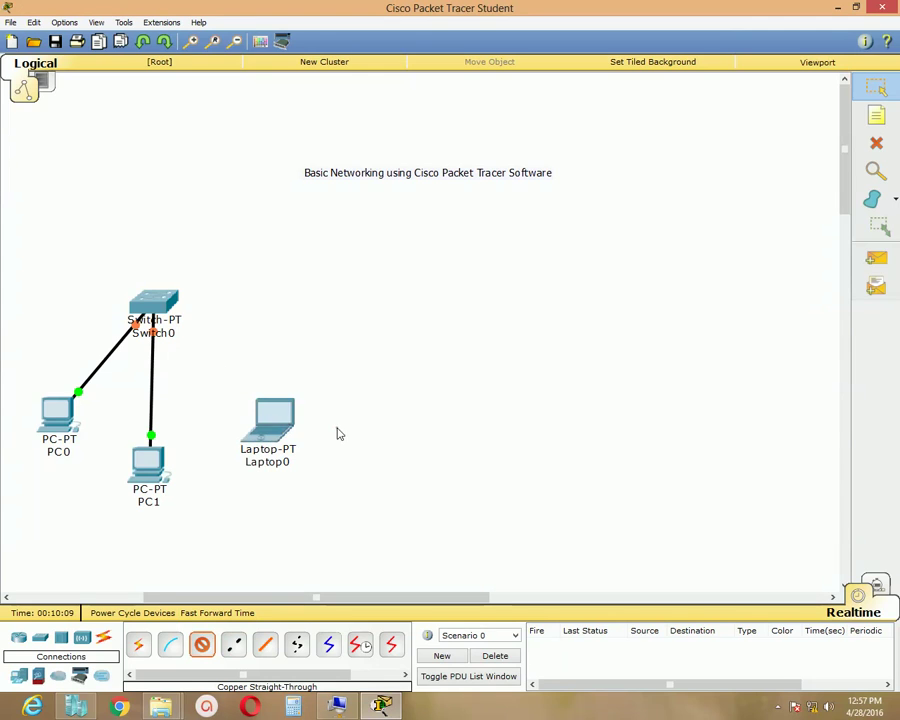
left_click(153, 302)
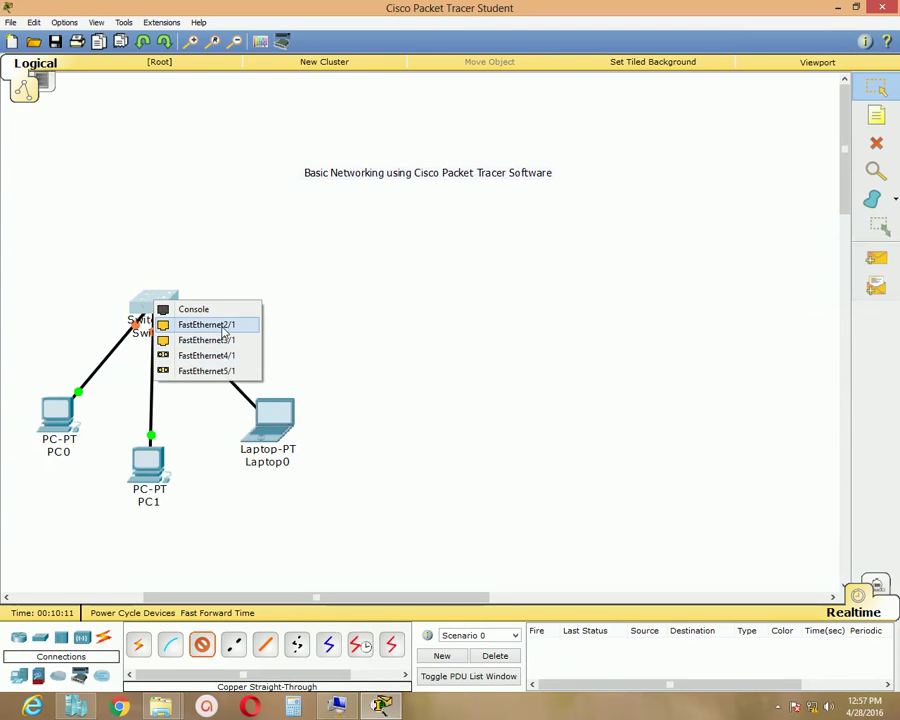
left_click(222, 324)
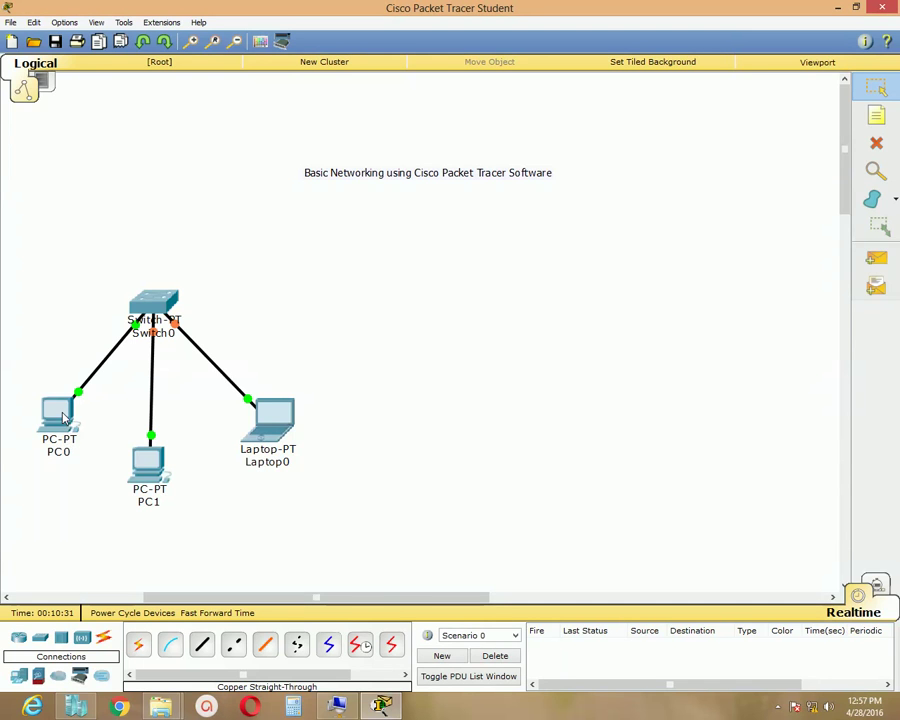
Configure PC0's FastEthernet0 interface with the static IP address 10.10.10.2 and subnet mask 255.0.0.0, and close its settings
left_click(60, 415)
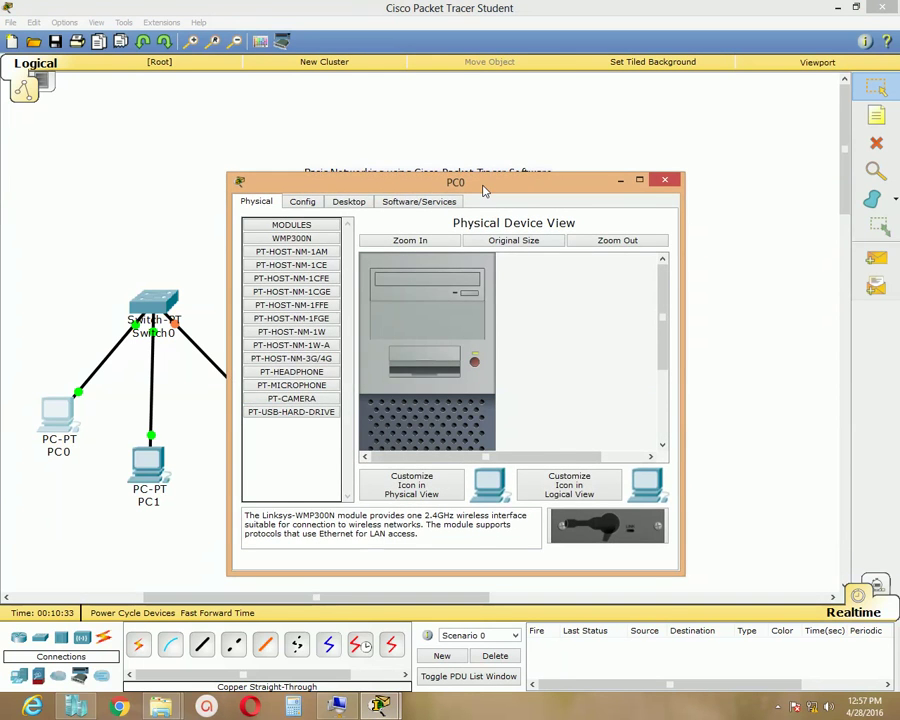
left_click_drag(484, 188, 531, 175)
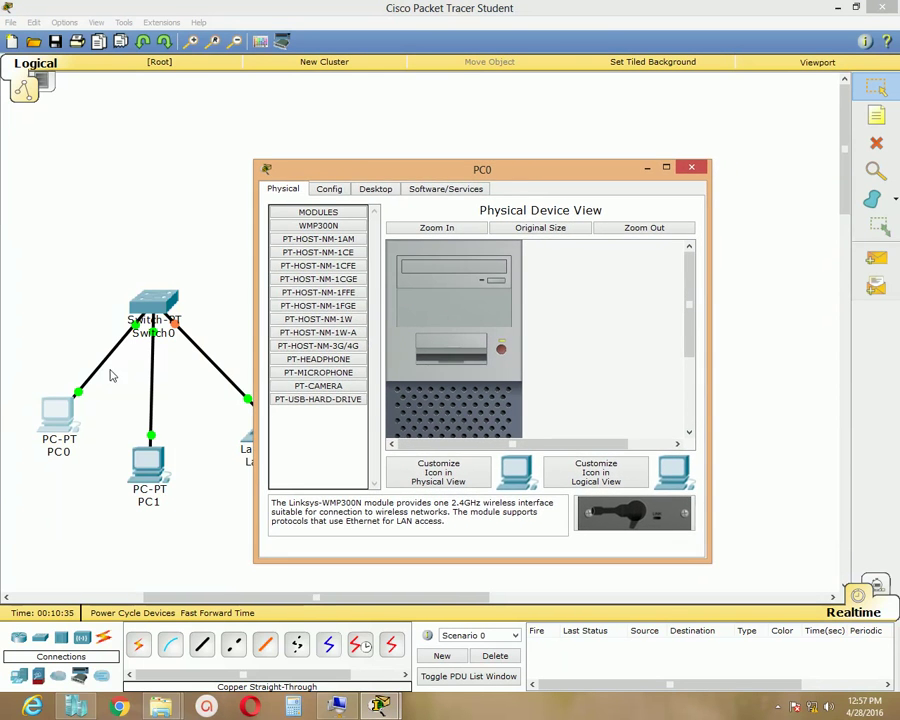
left_click_drag(452, 176, 427, 176)
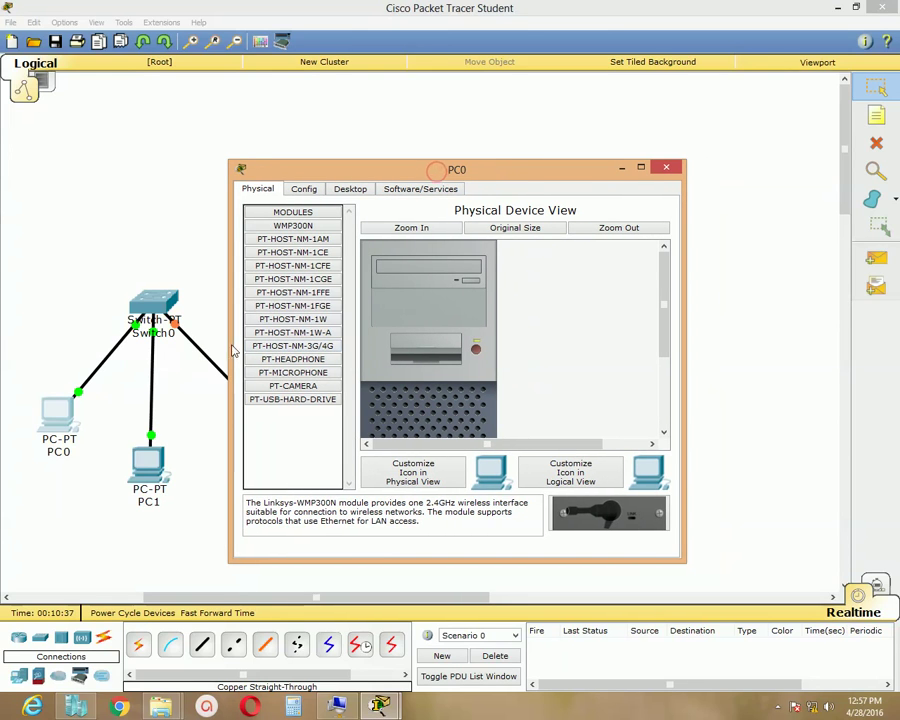
left_click(304, 190)
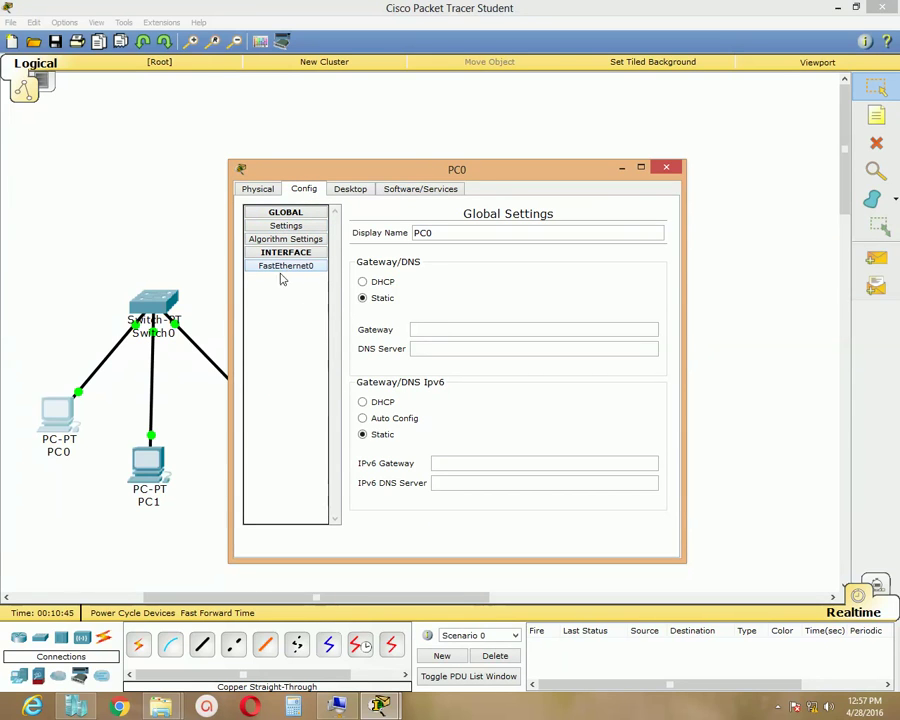
left_click(294, 269)
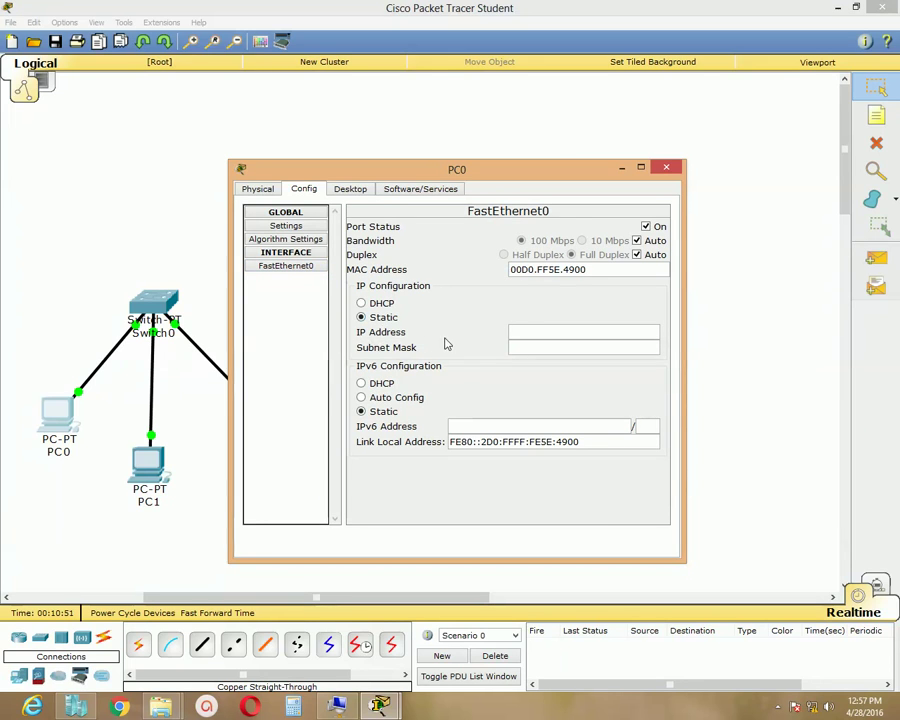
left_click(538, 334)
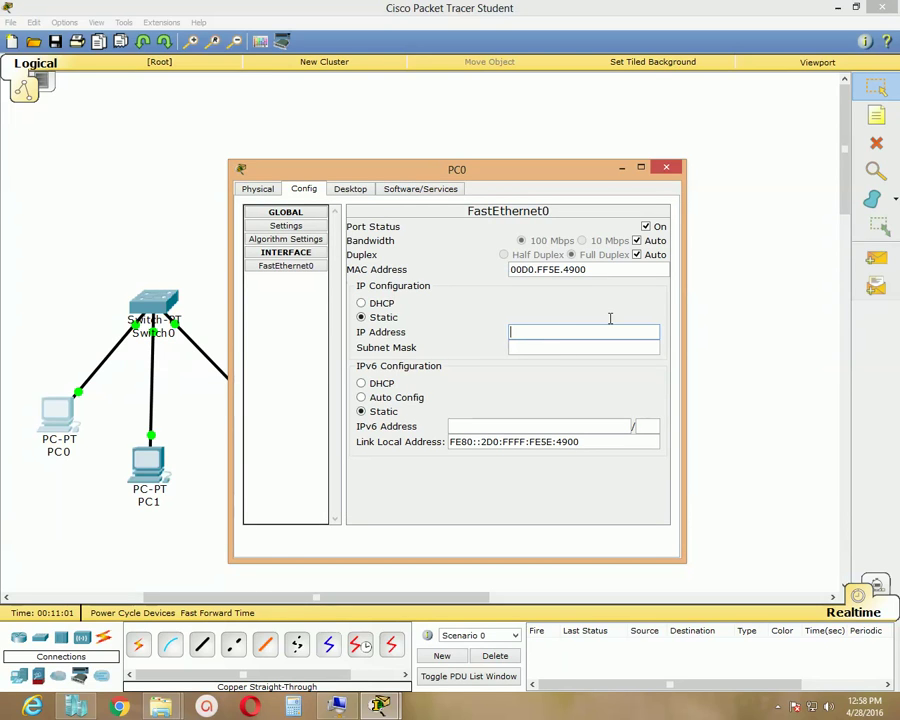
type("10.10.10.2")
left_click(565, 349)
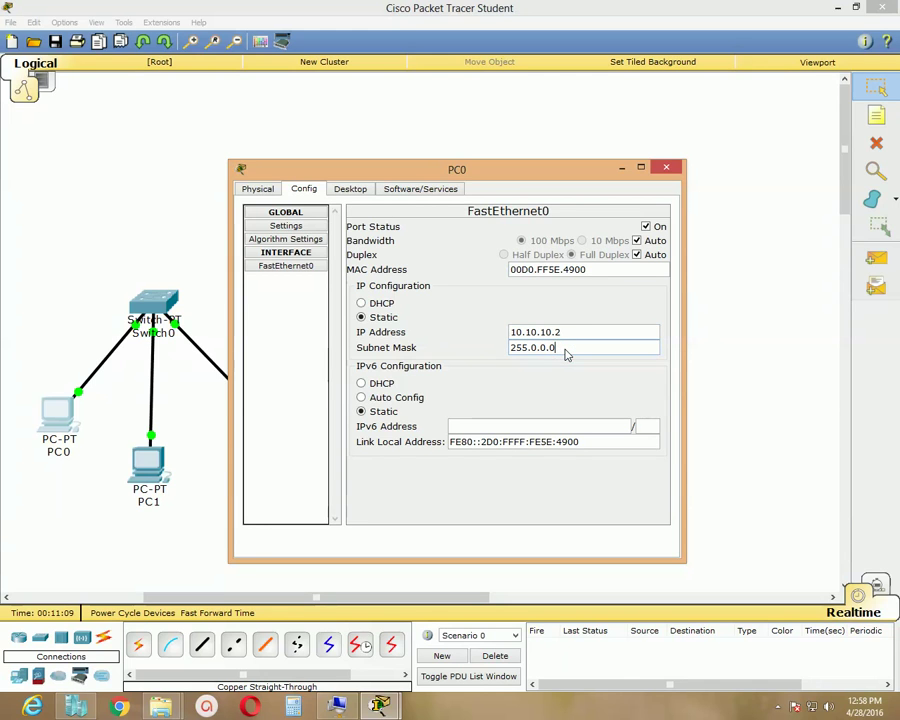
left_click_drag(516, 170, 497, 163)
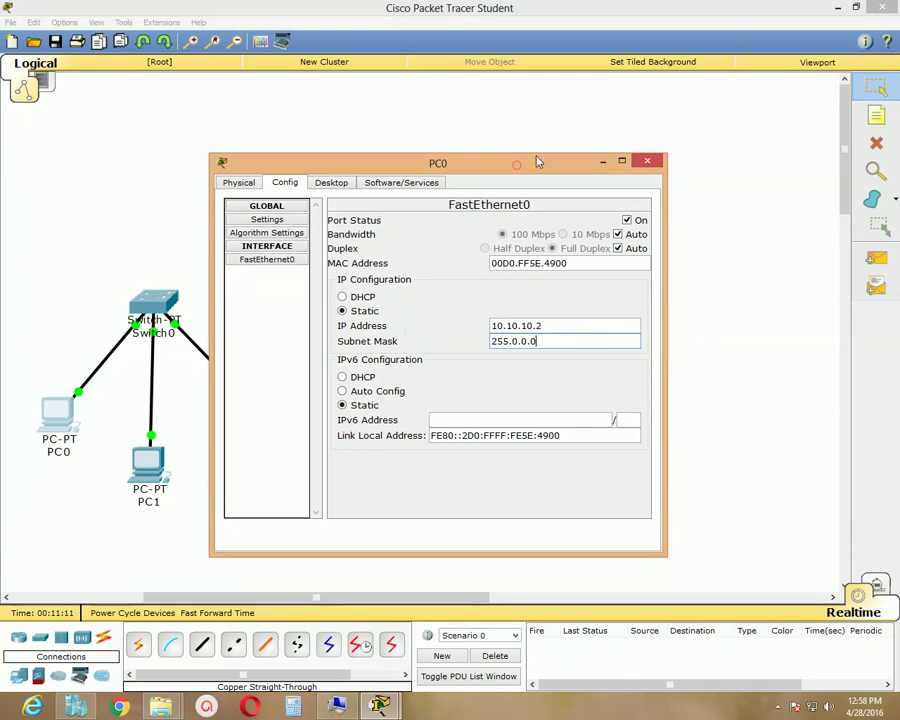
left_click(646, 161)
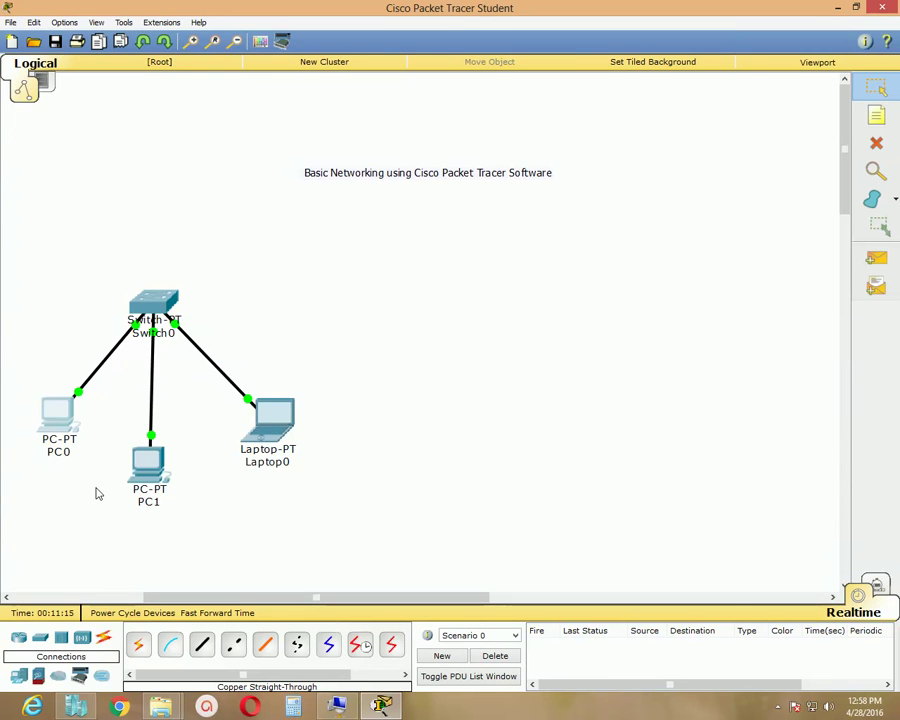
Configure PC1's FastEthernet0 interface with the static IP address 10.10.10.3 and subnet mask 255.0.0.0, and close its settings
left_click(150, 465)
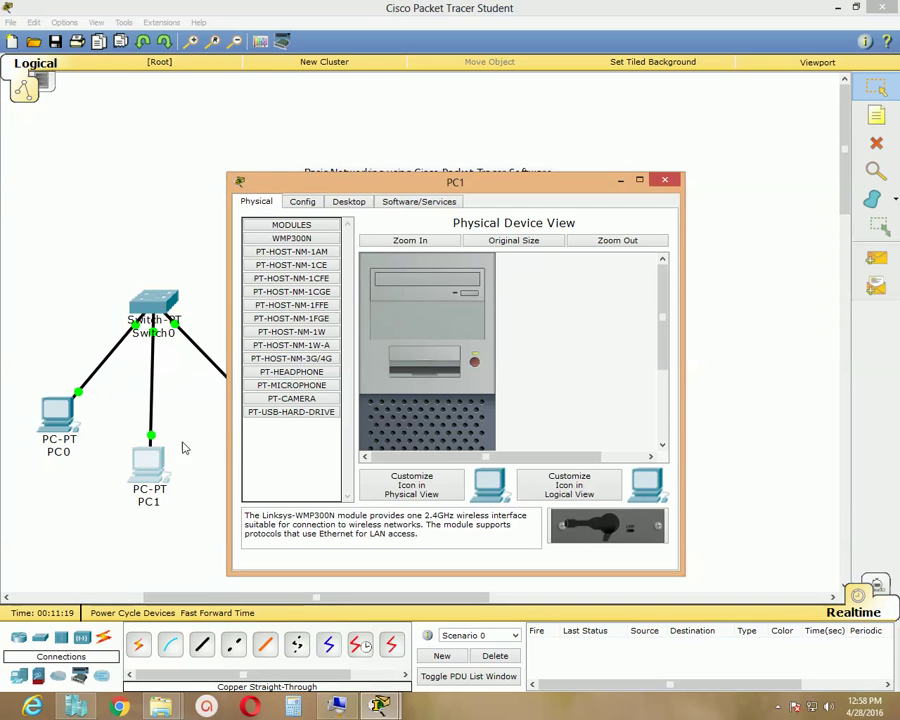
left_click(315, 204)
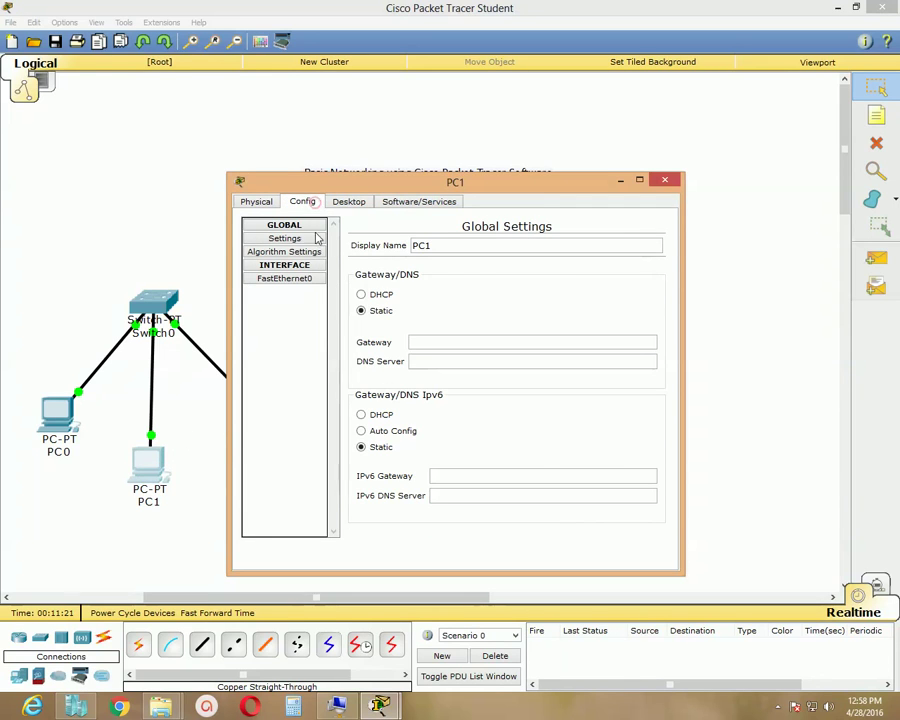
left_click(285, 281)
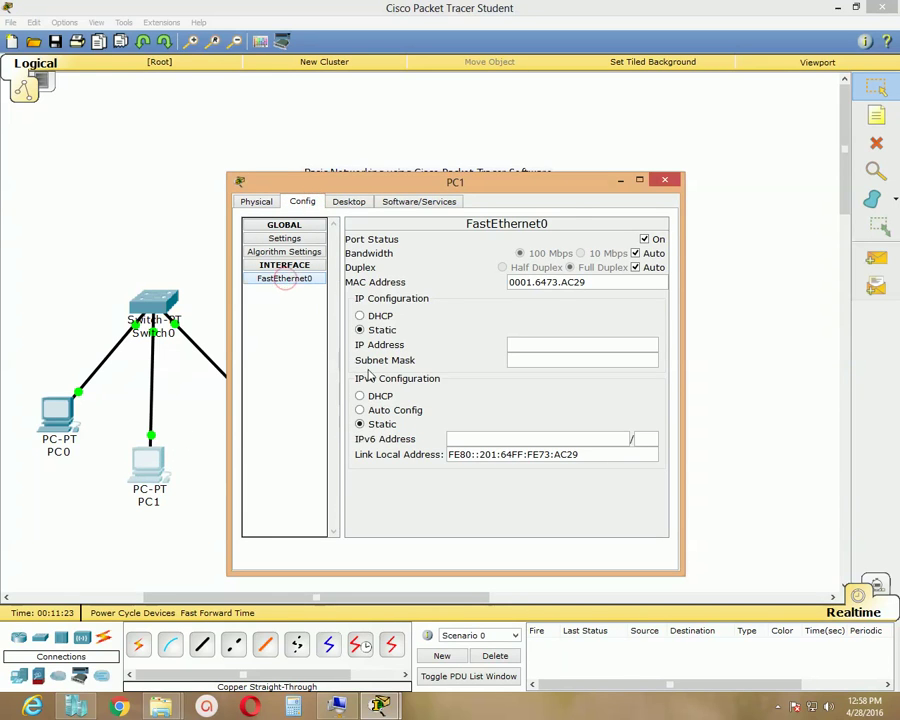
left_click(528, 343)
type("10.10.10.")
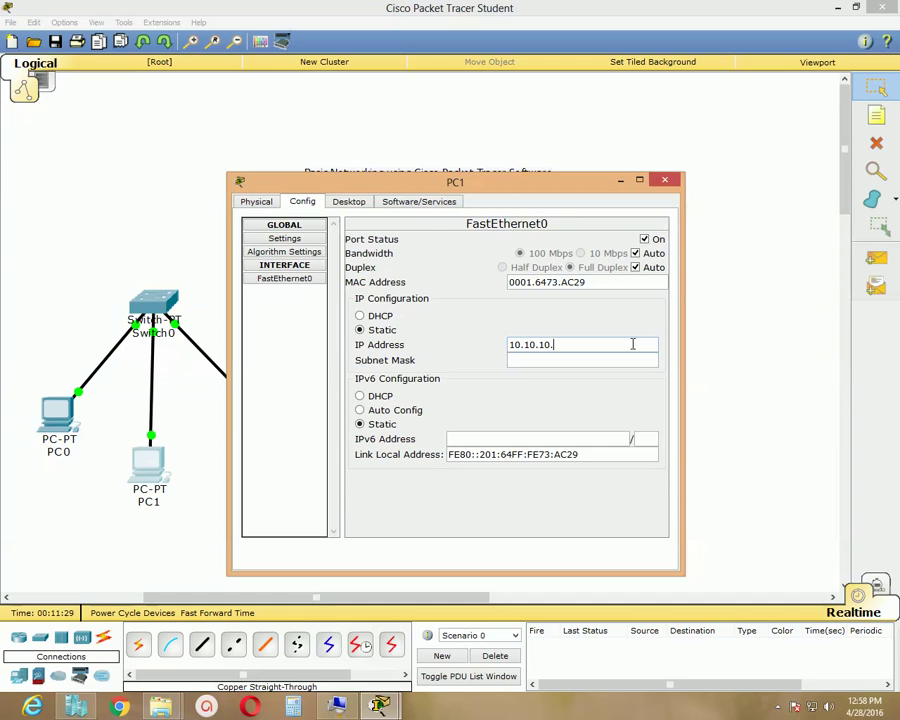
type("3")
left_click(592, 362)
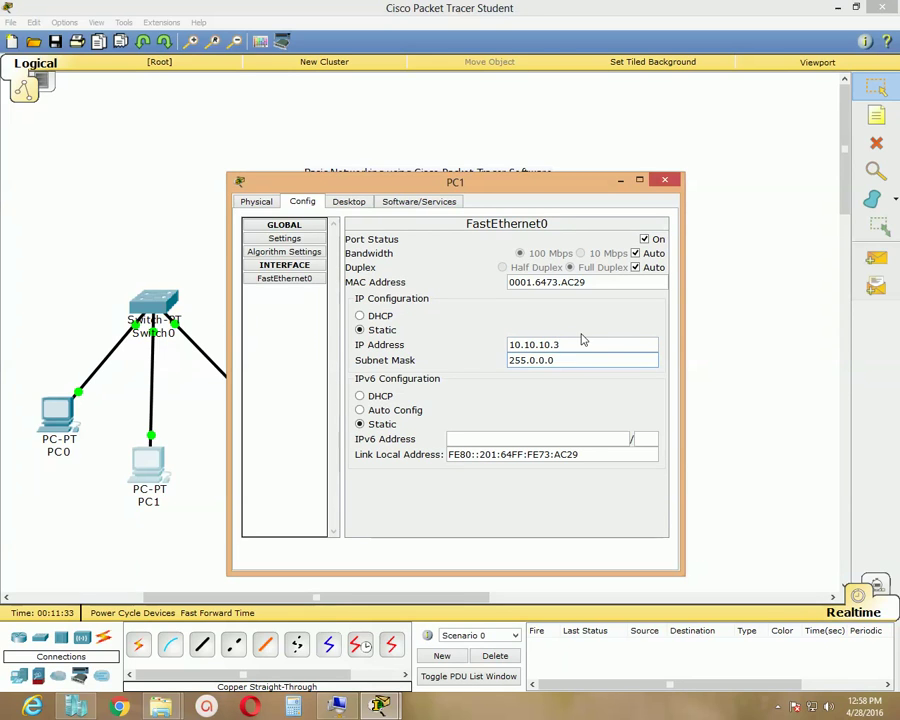
left_click(666, 181)
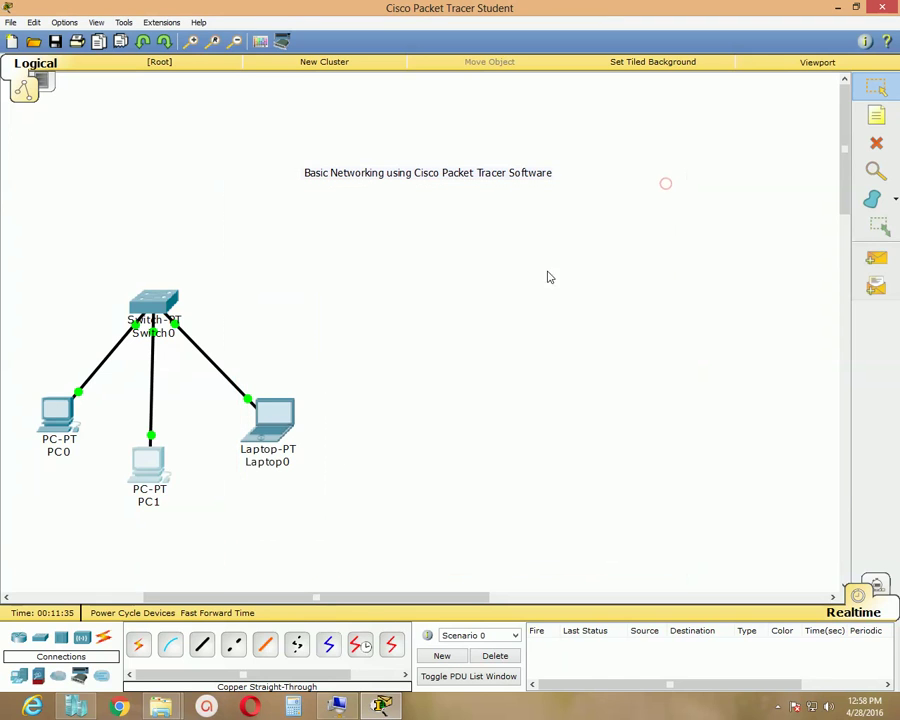
Configure Laptop0's FastEthernet0 interface with the static IP address 10.10.10.4 and subnet mask 255.0.0.0, and close its settings
left_click(277, 428)
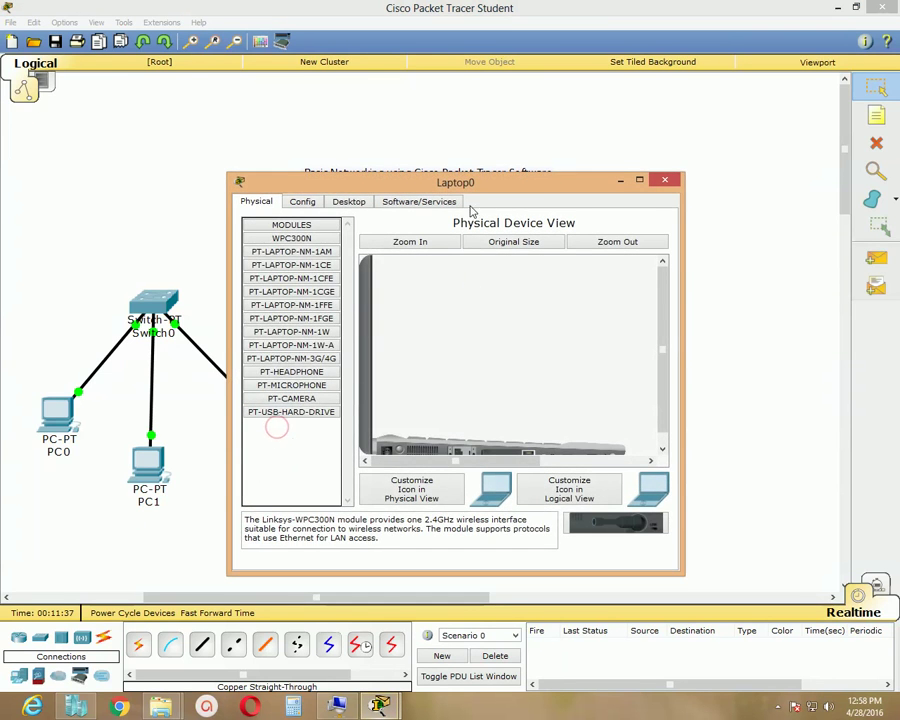
left_click_drag(476, 183, 569, 193)
left_click(400, 213)
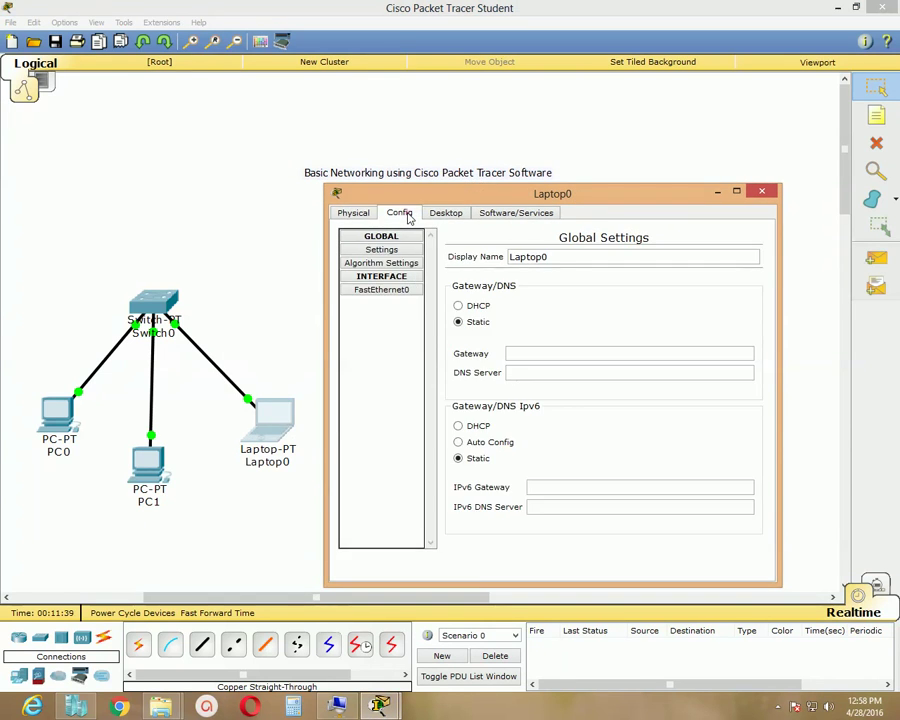
left_click(383, 290)
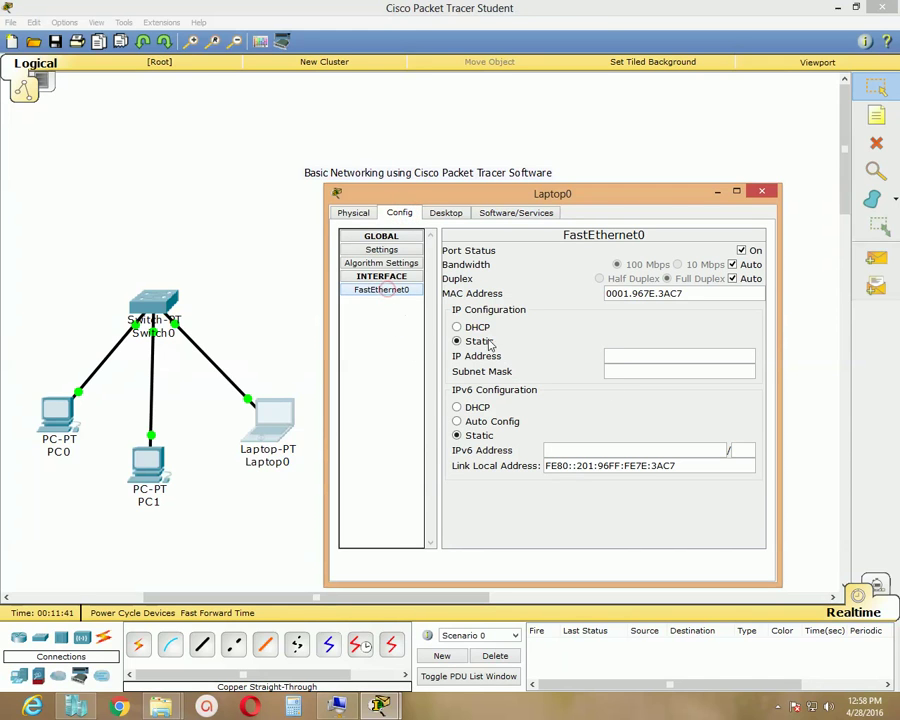
left_click(643, 355)
type("10.10.1")
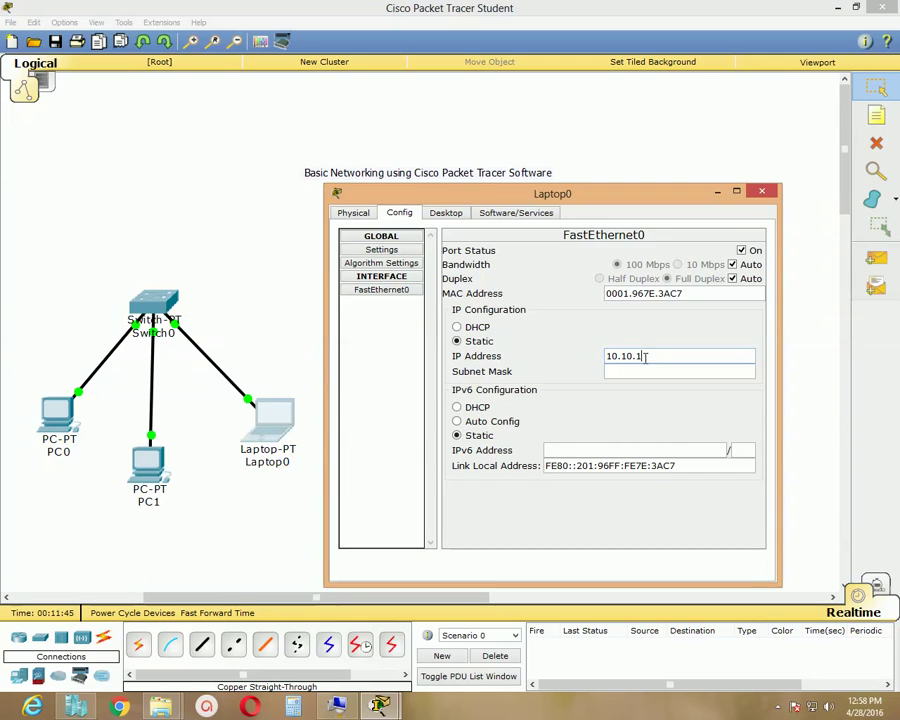
type("0.4")
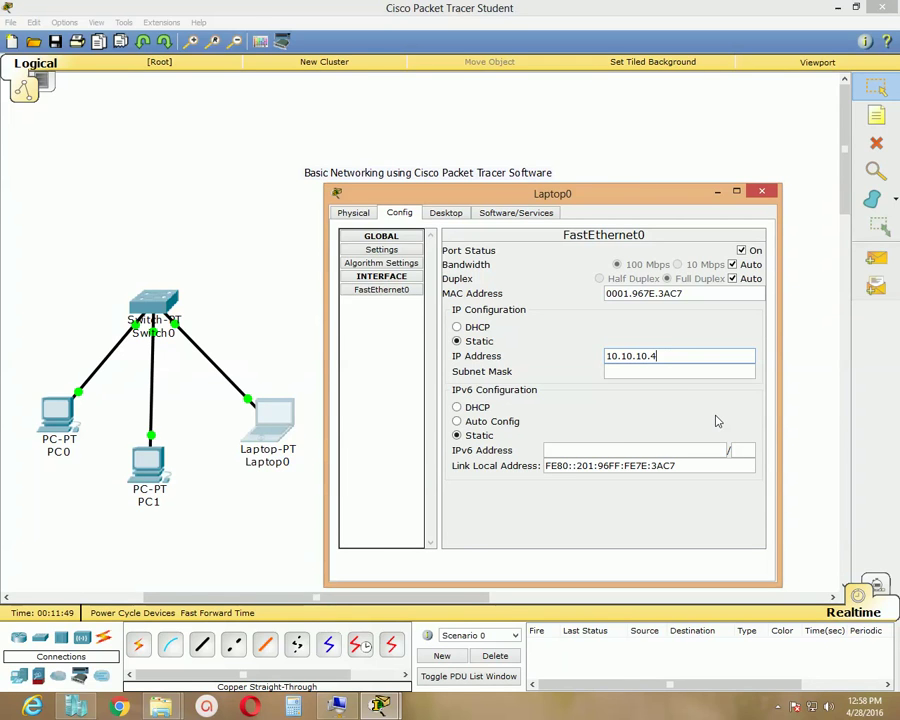
left_click(668, 372)
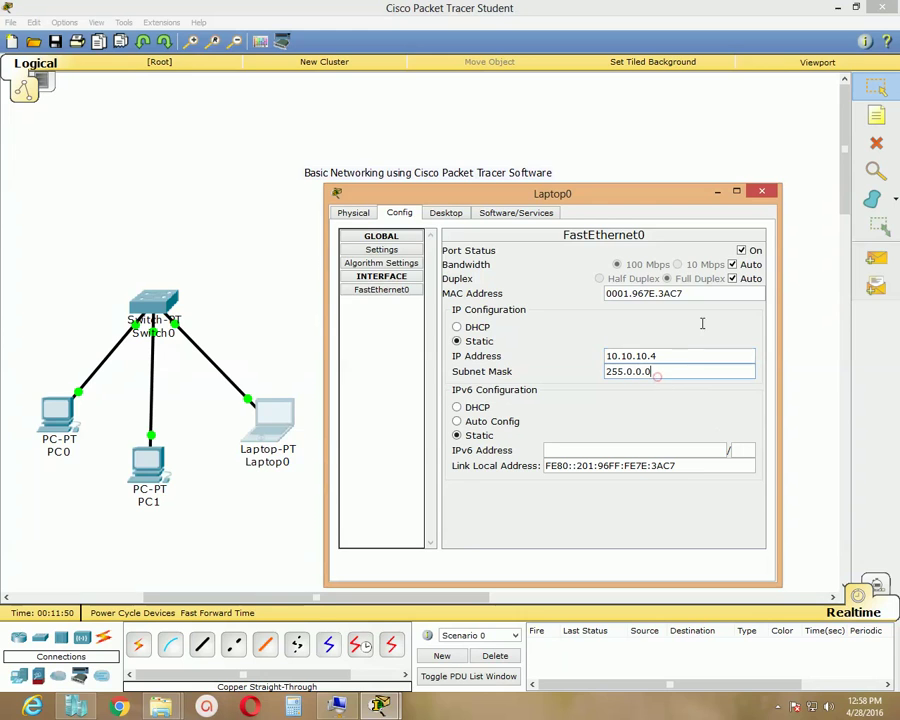
left_click(763, 192)
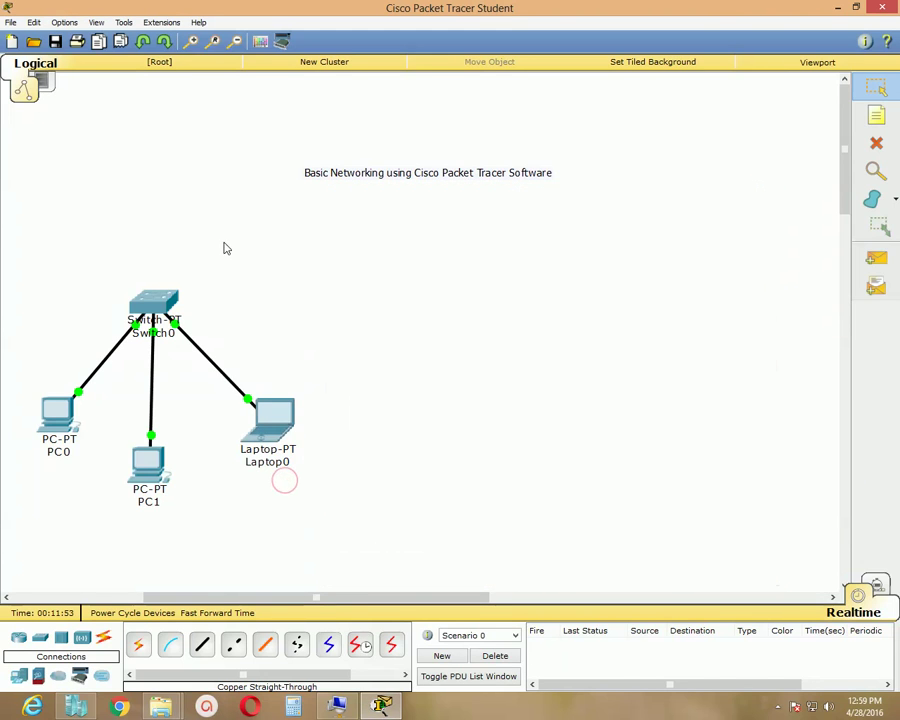
Move Switch0 slightly up and shift PC1 slightly right so PC1 sits directly beneath the switch
mouse_move(171, 305)
left_mouse_down()
mouse_move(195, 310)
mouse_move(170, 300)
left_mouse_up()
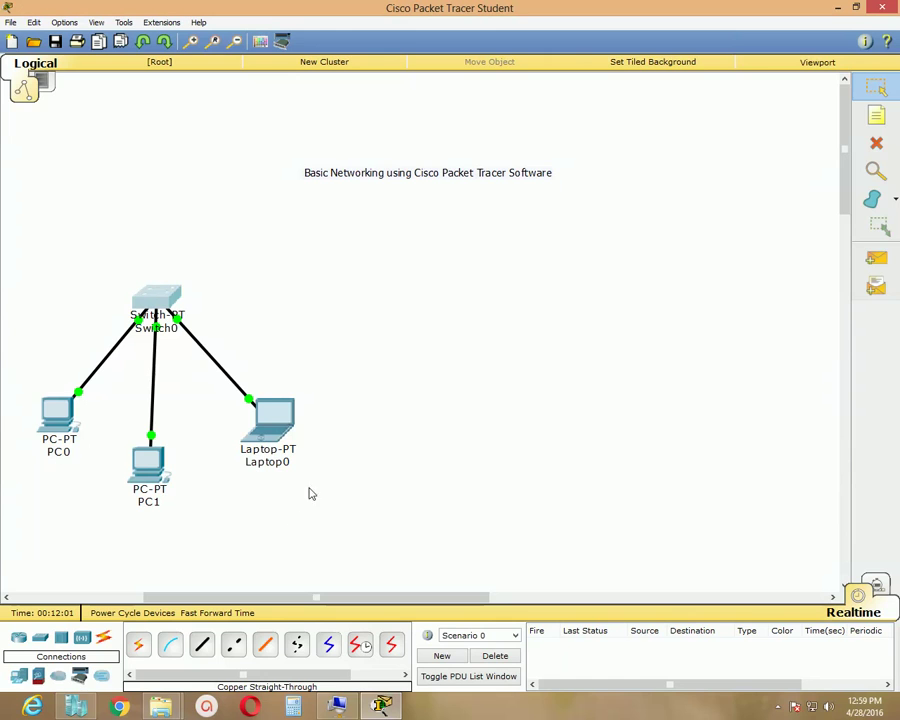
left_click_drag(165, 300, 162, 293)
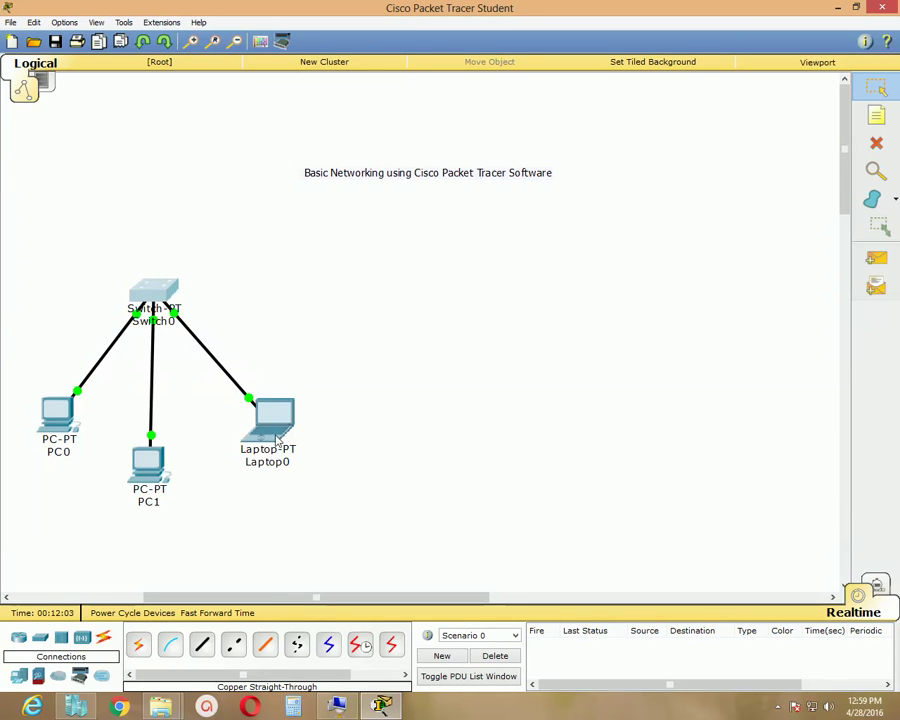
left_click_drag(162, 464, 173, 466)
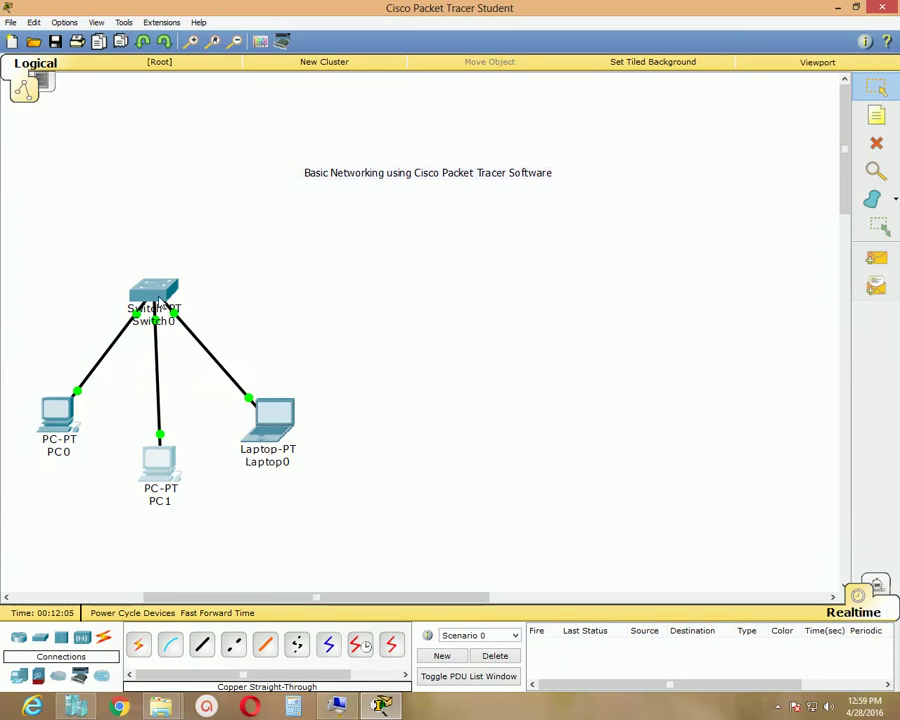
left_click_drag(160, 300, 168, 302)
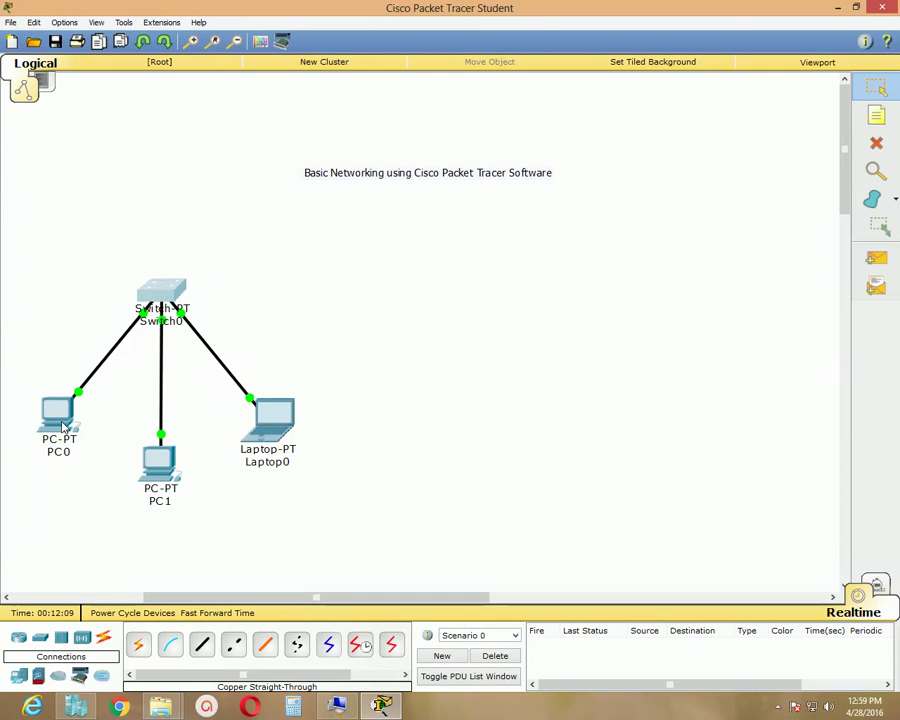
Open PC0's Command Prompt and run ipconfig to check its IP settings
left_click(62, 425)
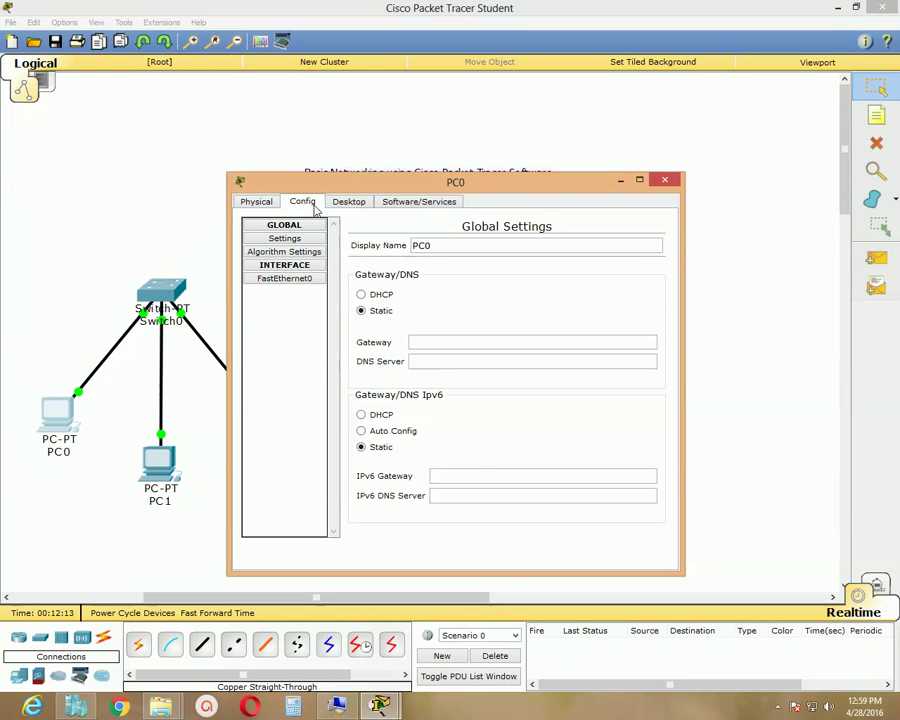
left_click(353, 203)
left_click_drag(405, 188, 432, 188)
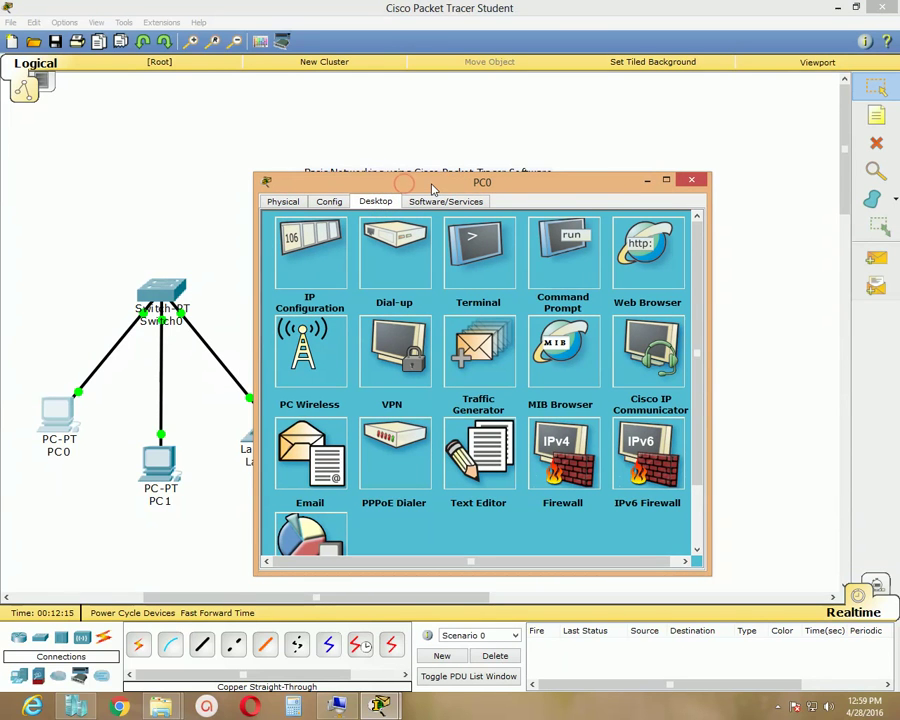
left_click(575, 257)
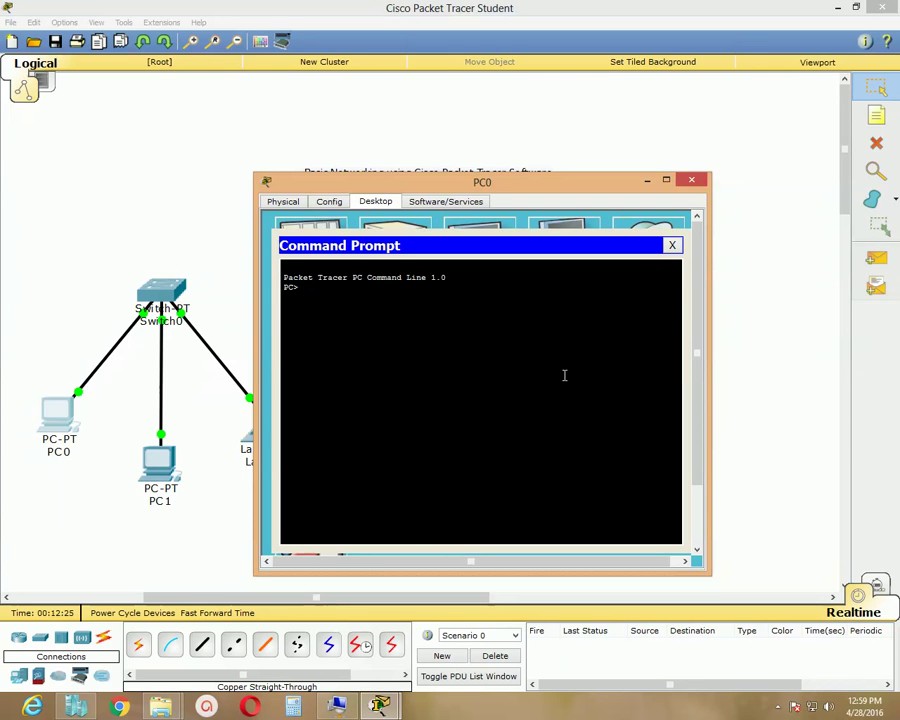
type("ipconfig")
key("Return")
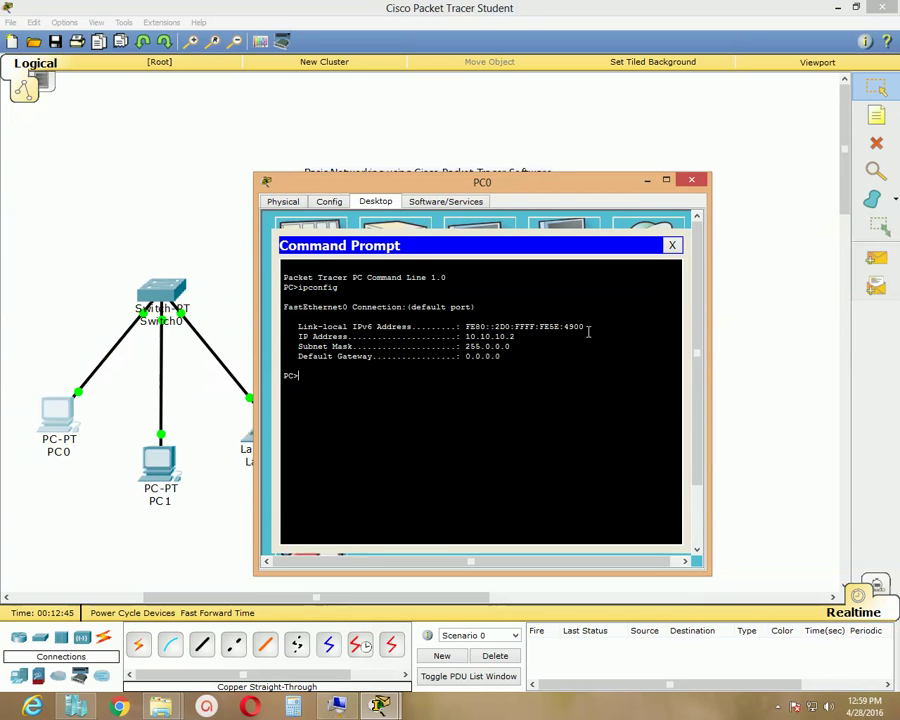
From PC0, ping its own address 10.10.10.2 and PC1 at 10.10.10.3
type("ping 10.10.10.2")
key("Return")
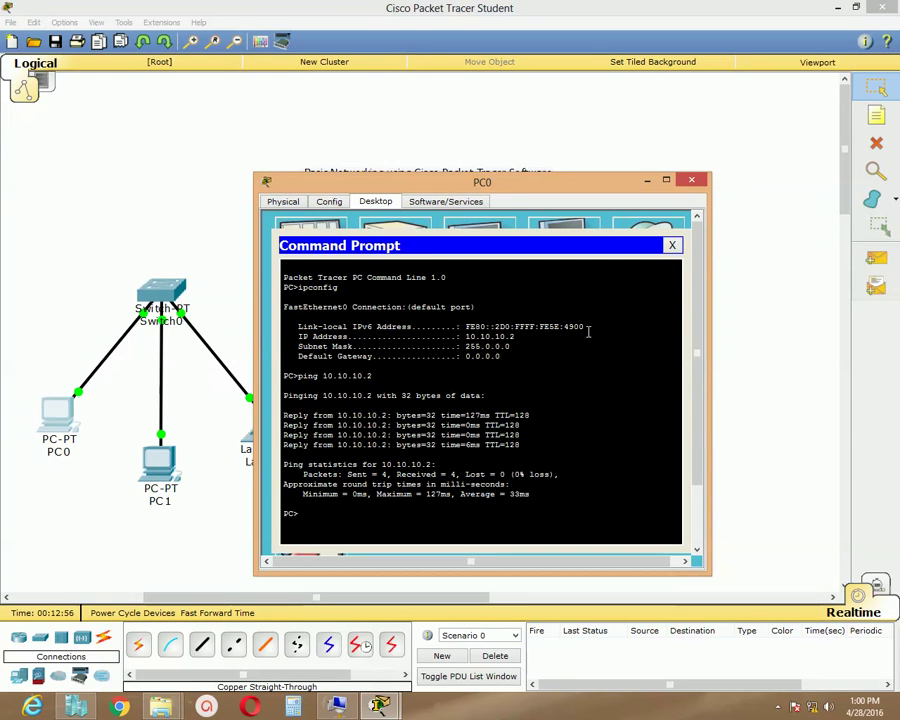
key("Up")
key("BackSpace")
type("3")
key("Return")
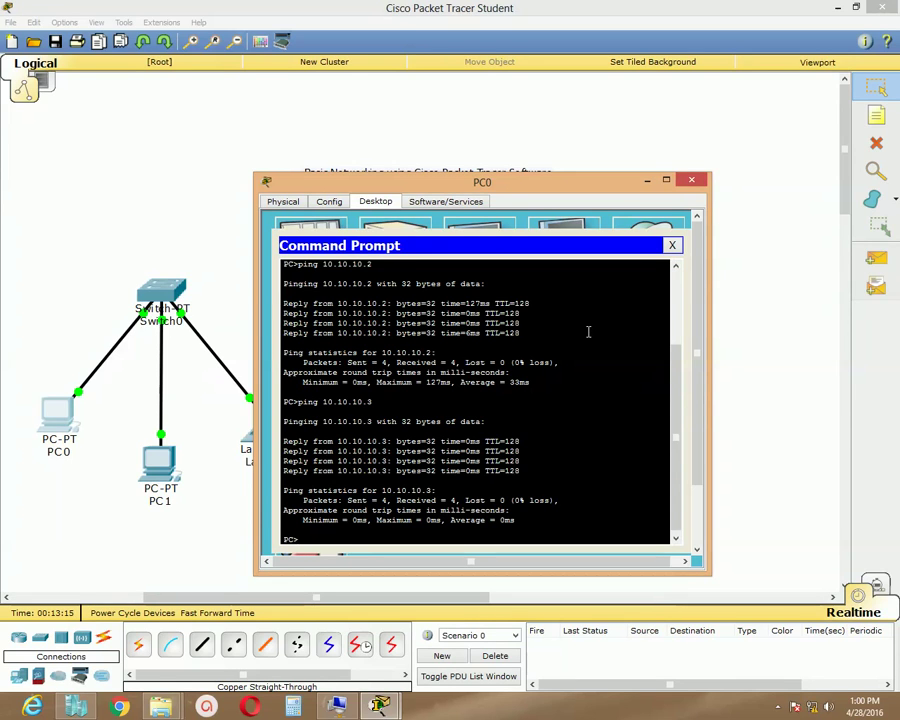
Ping Laptop0 at 10.10.10.4 from PC0 to test the connection
key("Up")
key("BackSpace")
type("4")
key("Return")
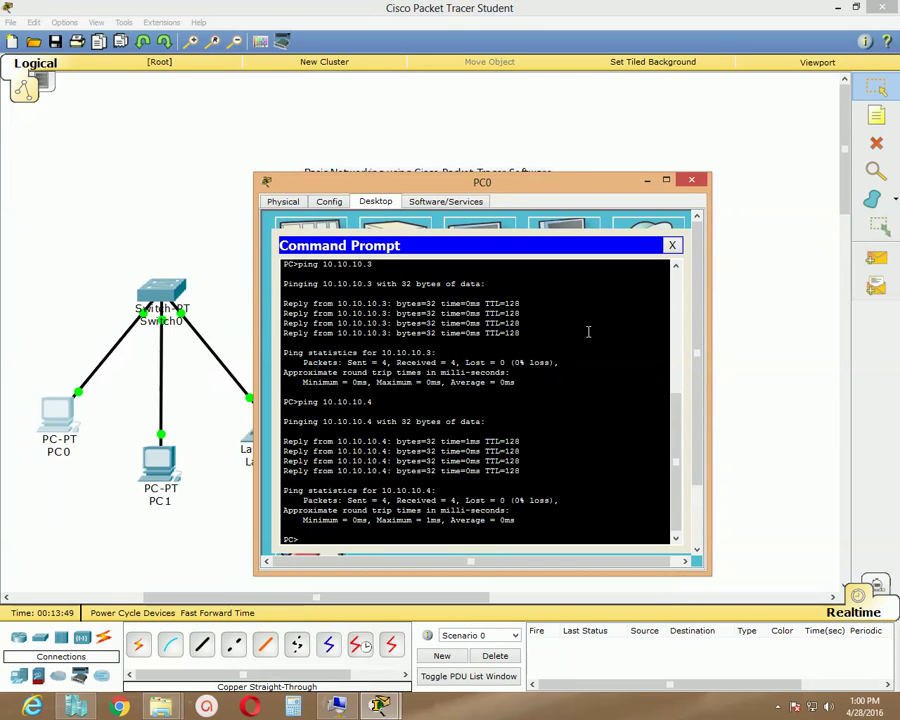
left_click(778, 706)
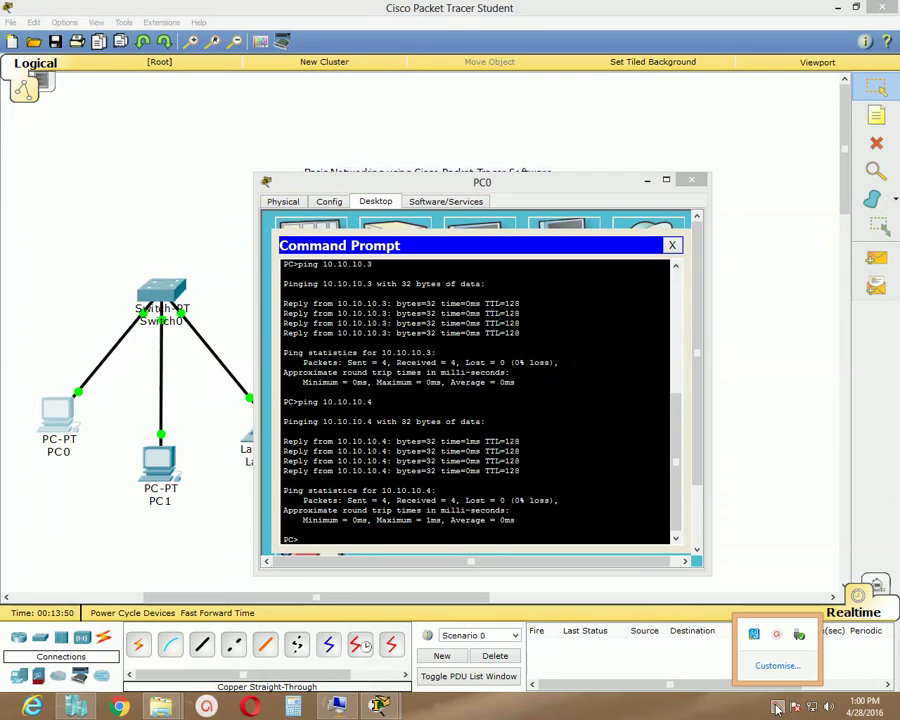
left_click(778, 634)
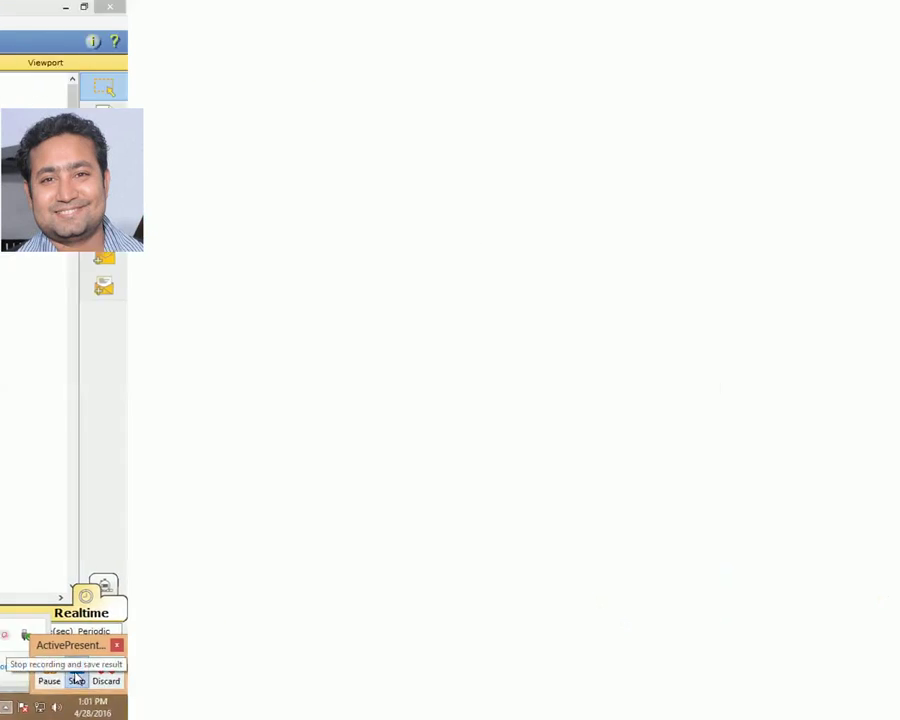